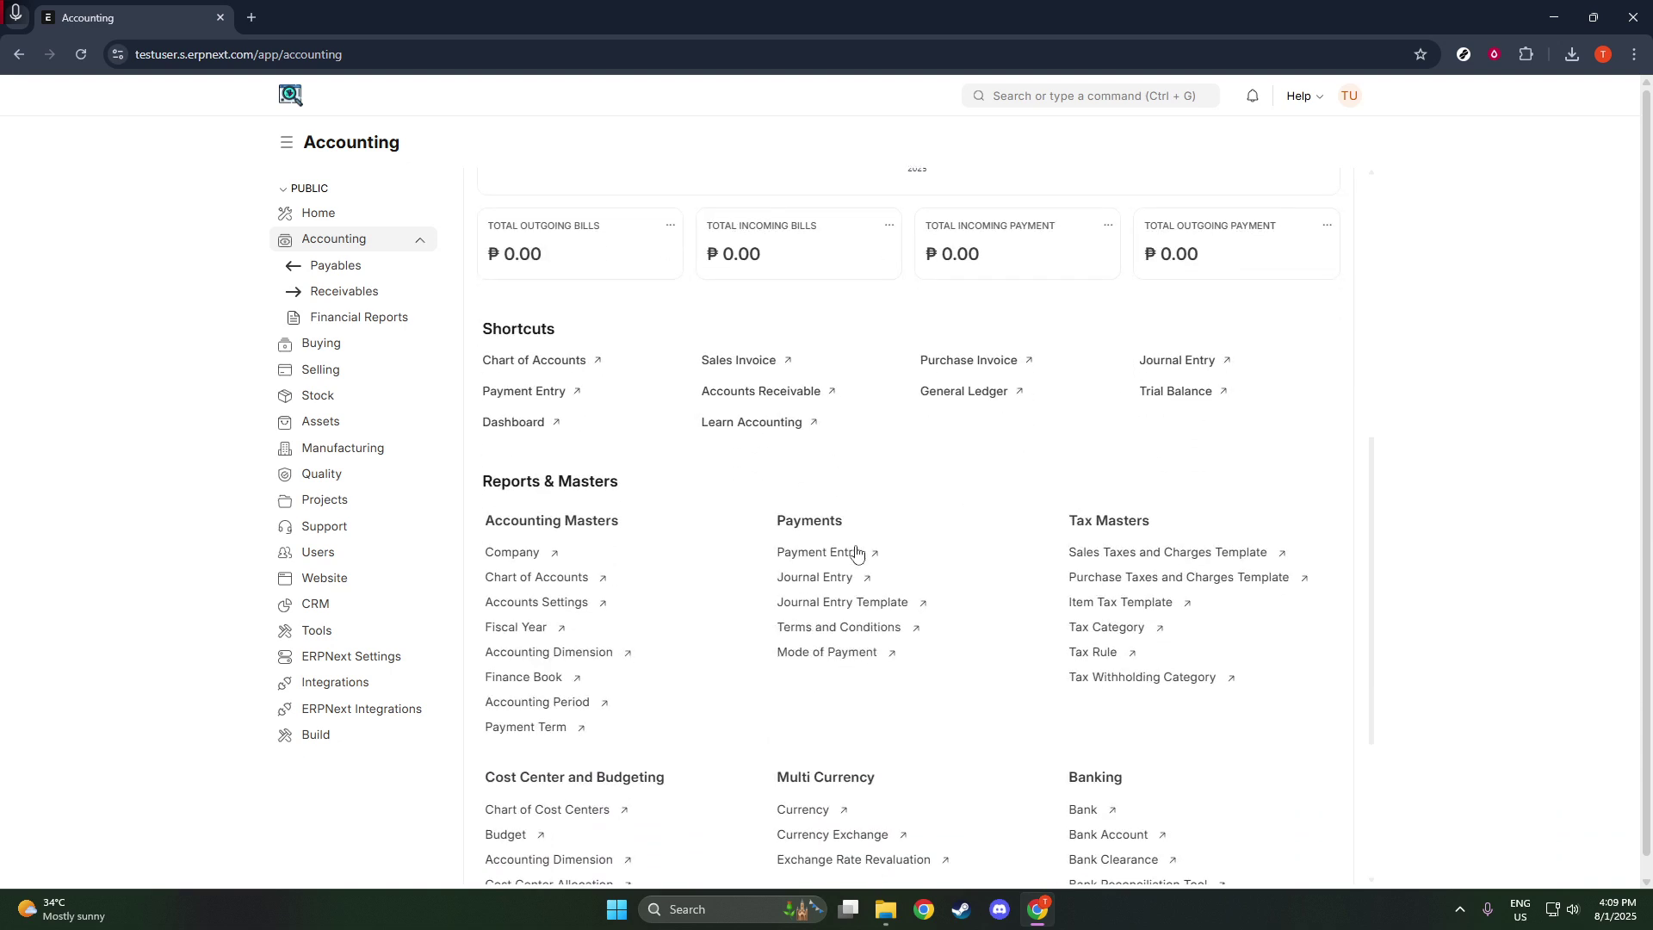
- Start a new journal entry from the Journal Entry list under the accounting payments section
click(829, 579)
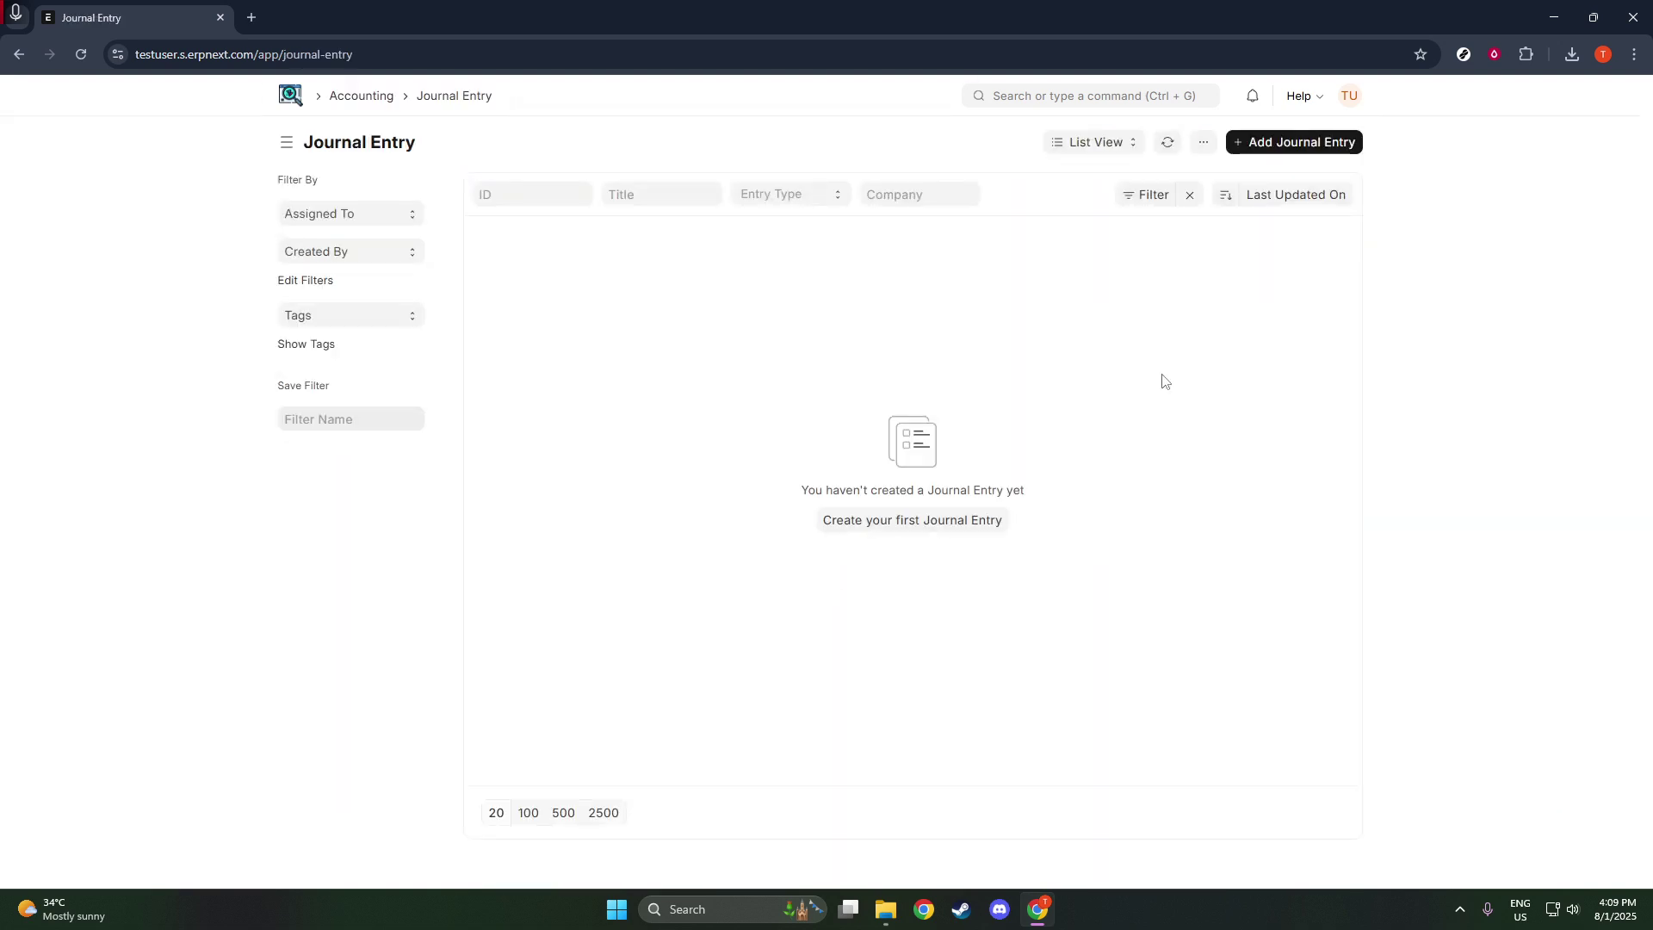
click(1254, 142)
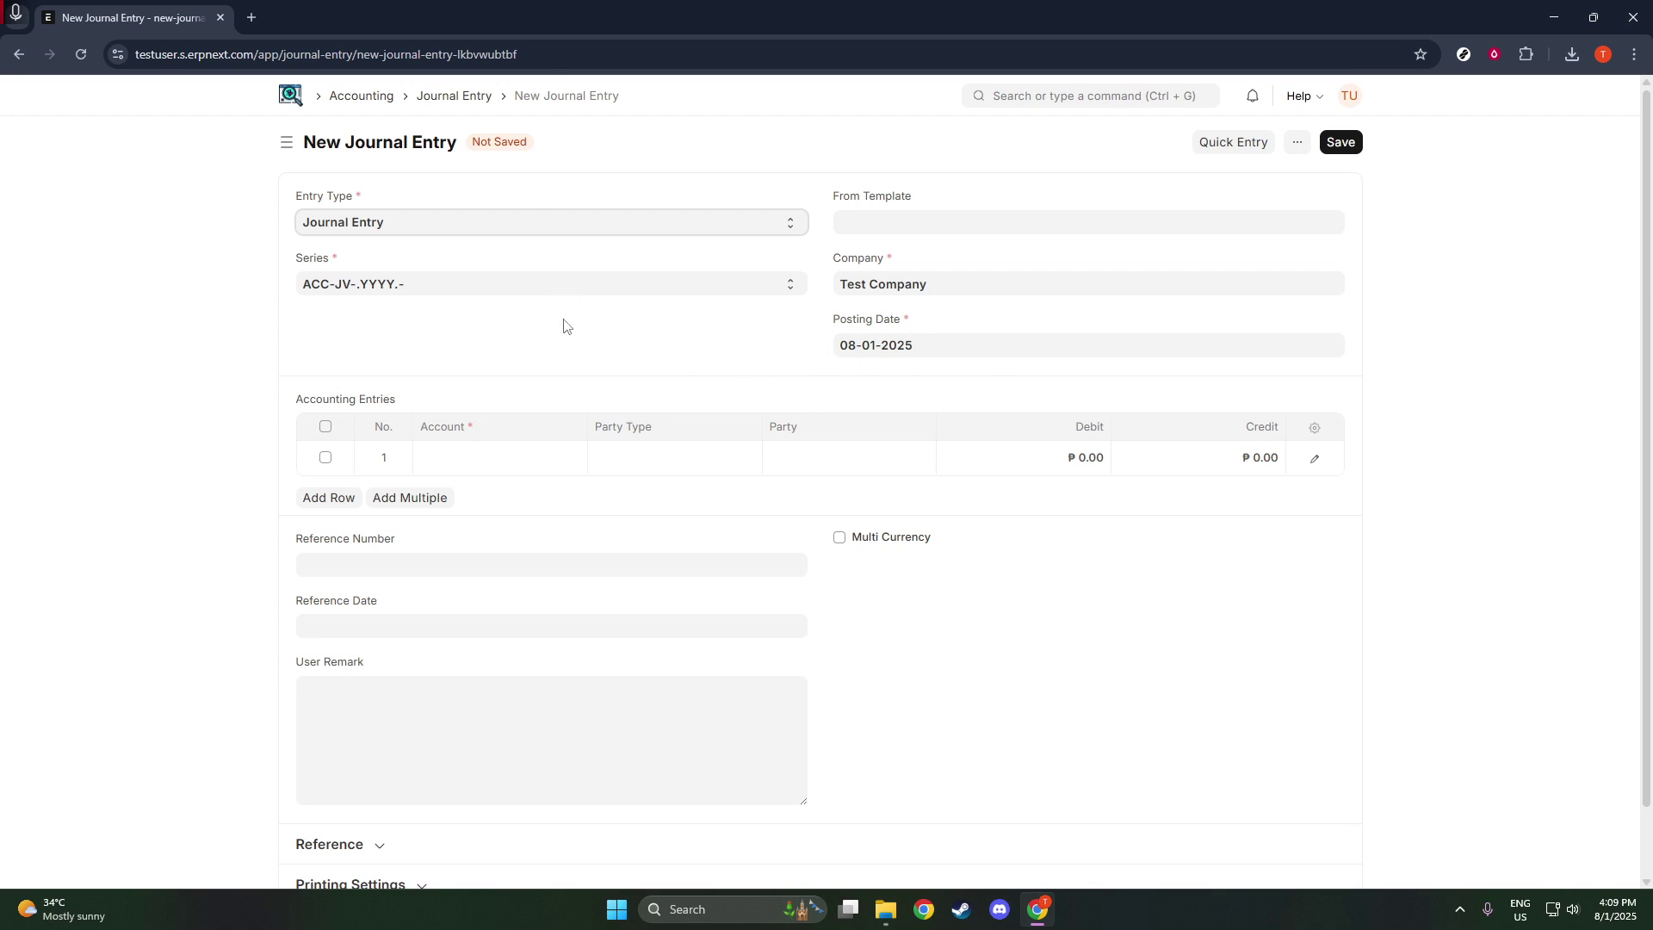
click(535, 460)
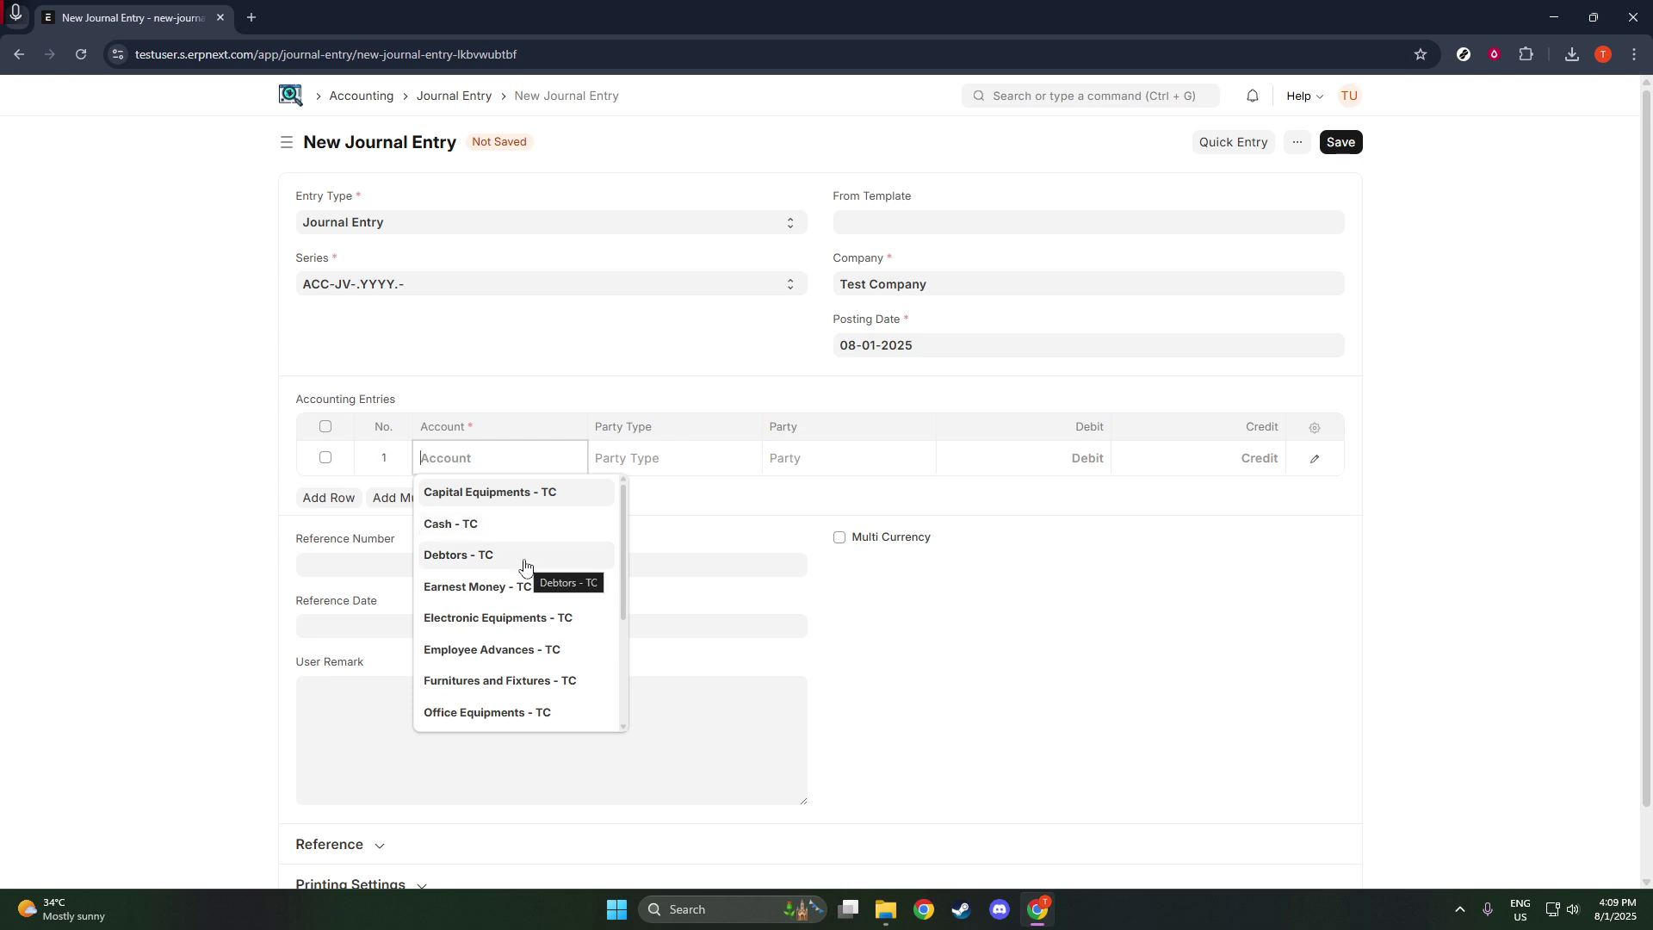
scroll(521, 564, down, 5)
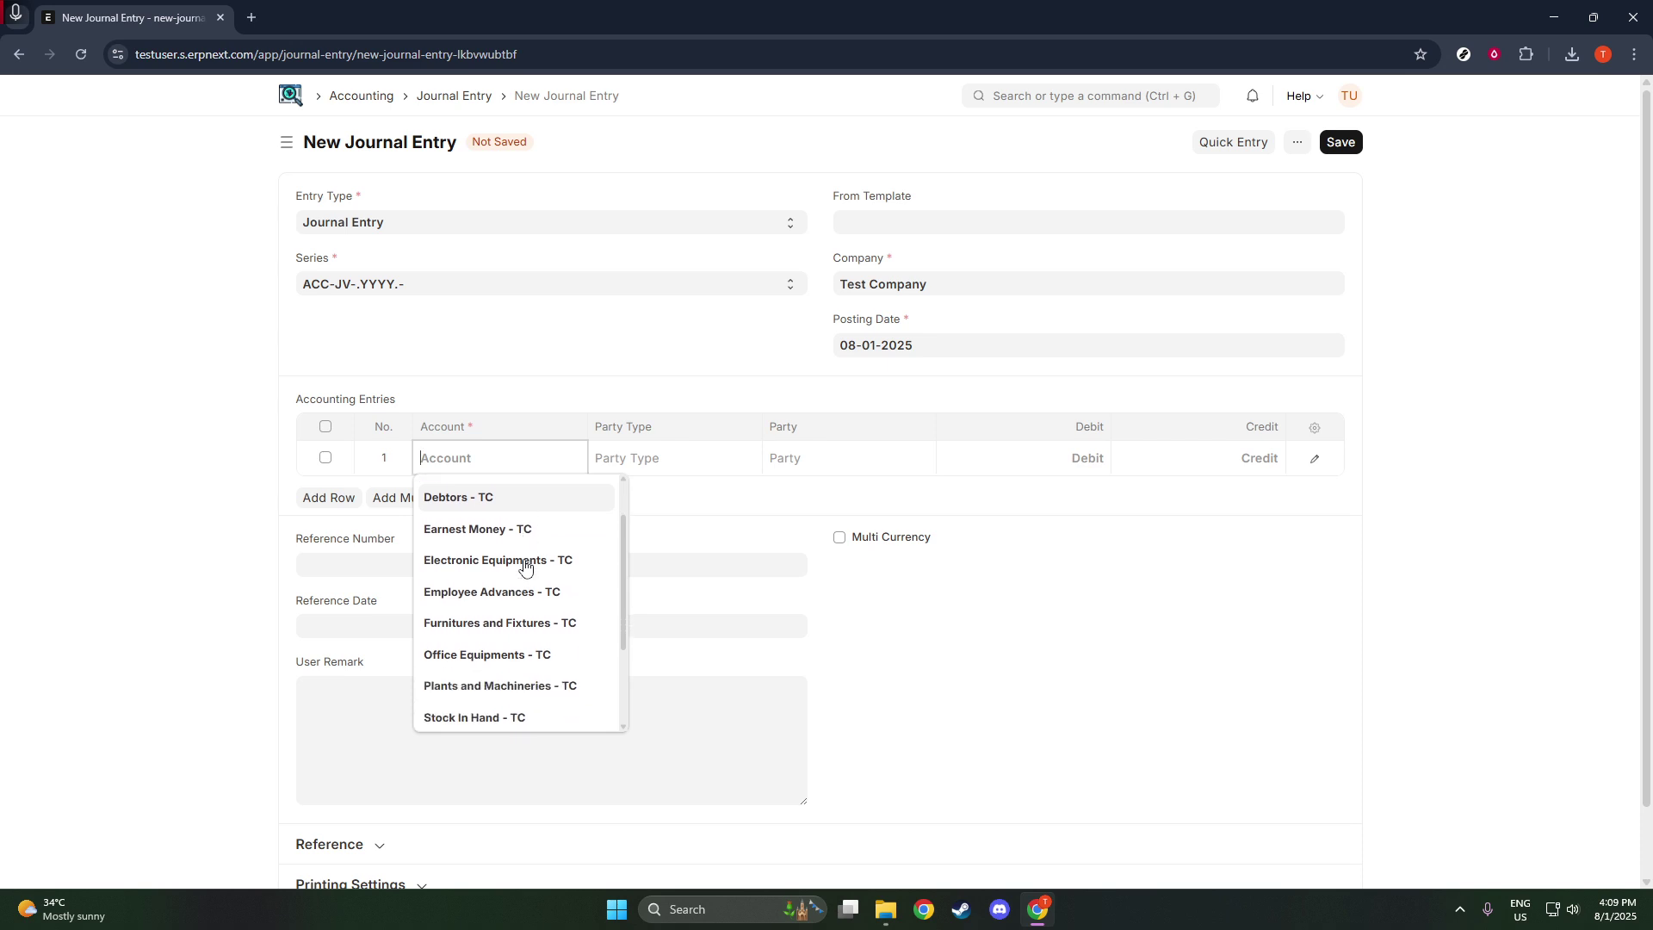
scroll(515, 568, down, 1)
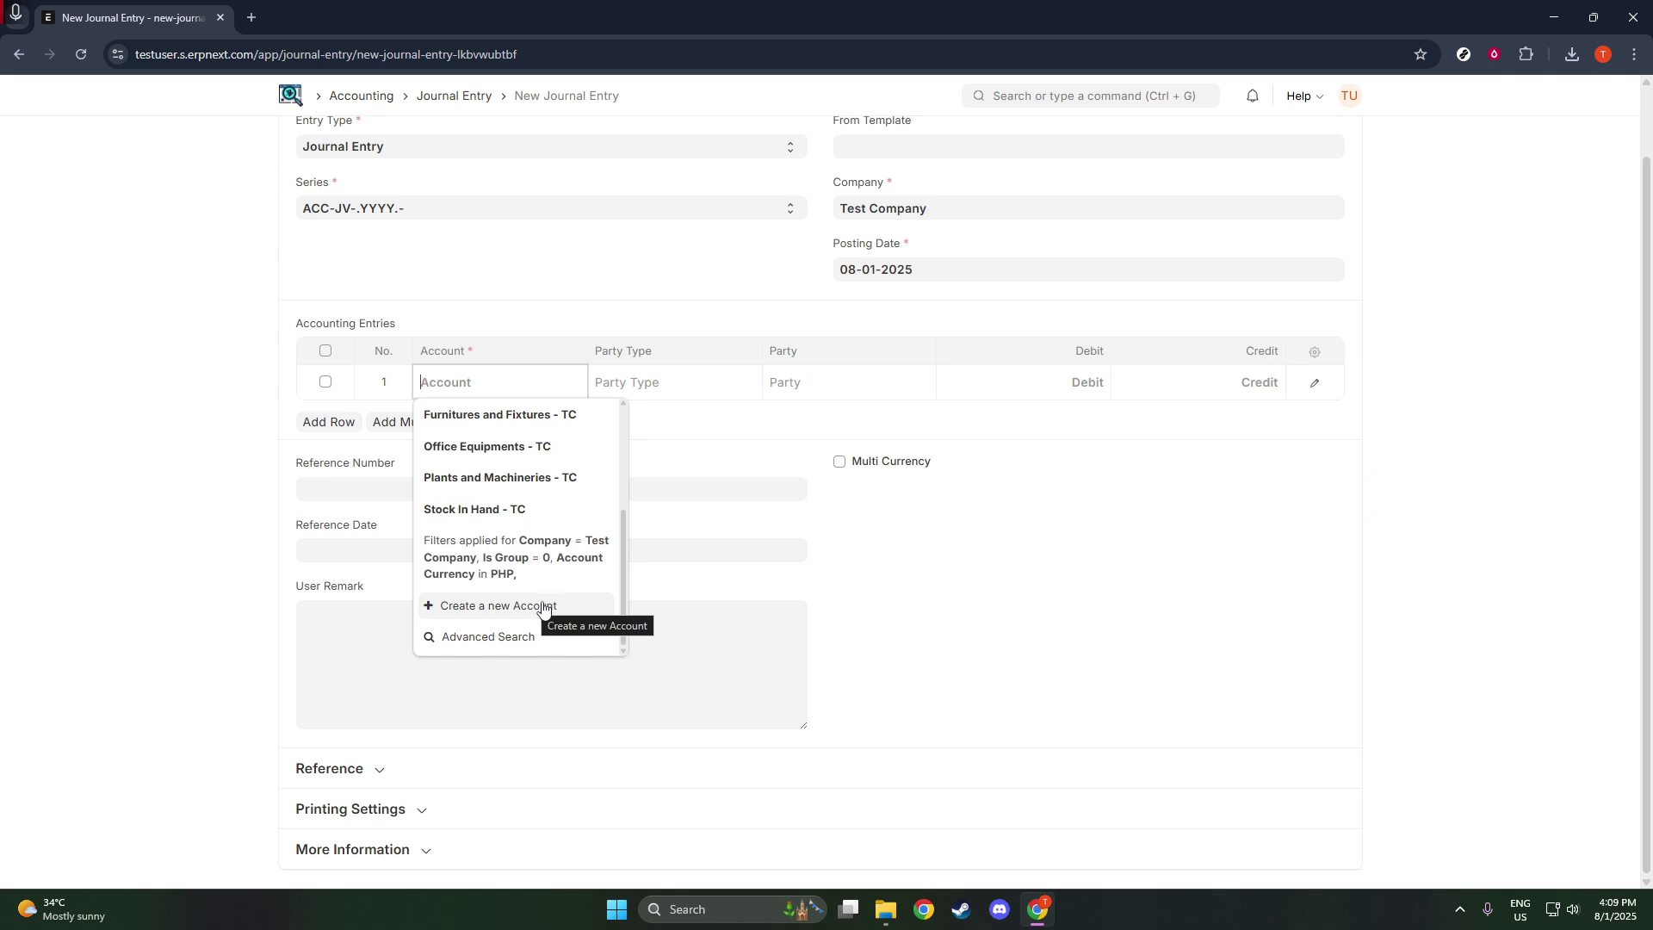
click(544, 611)
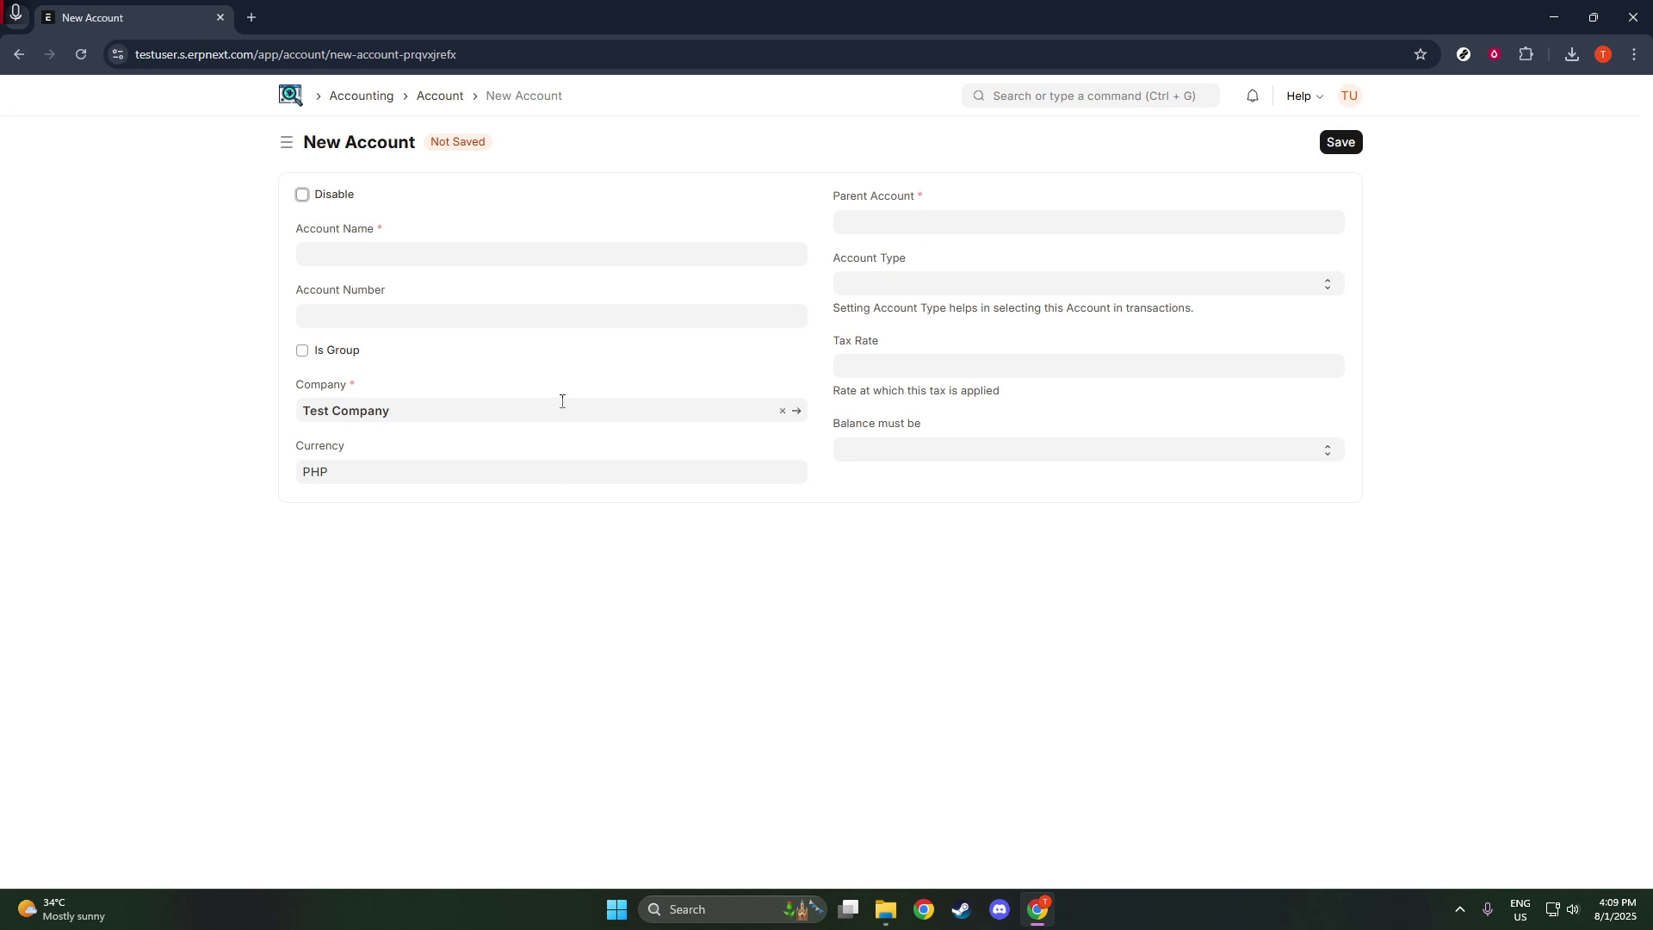
click(498, 255)
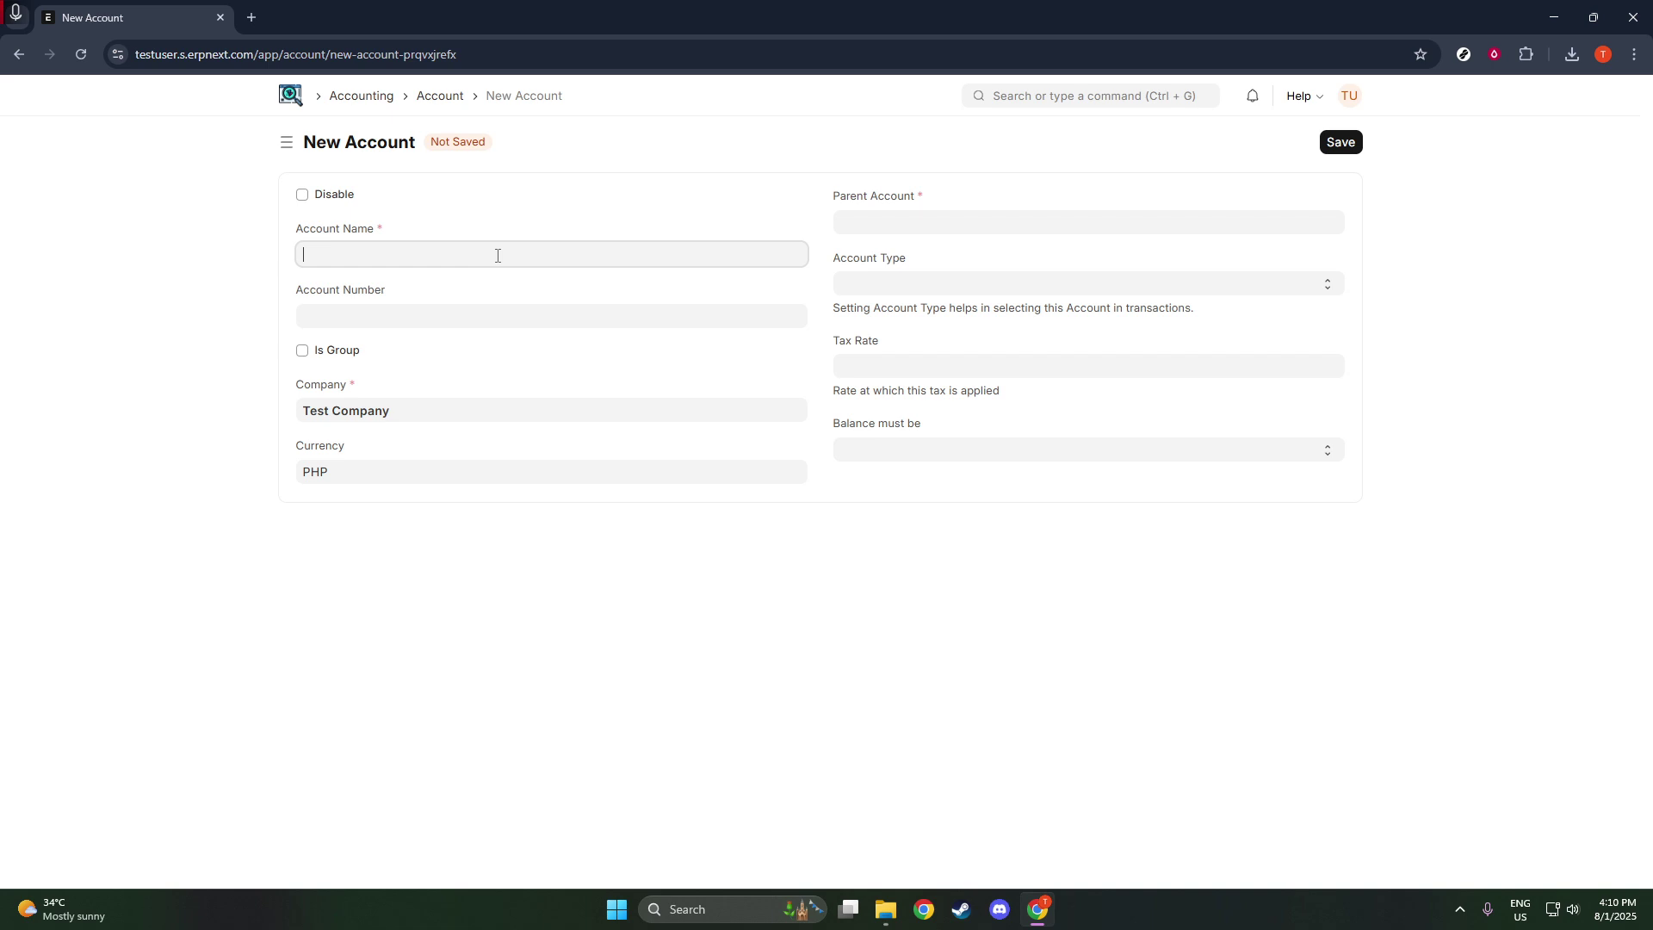
text(ccounts Payable)
click(934, 230)
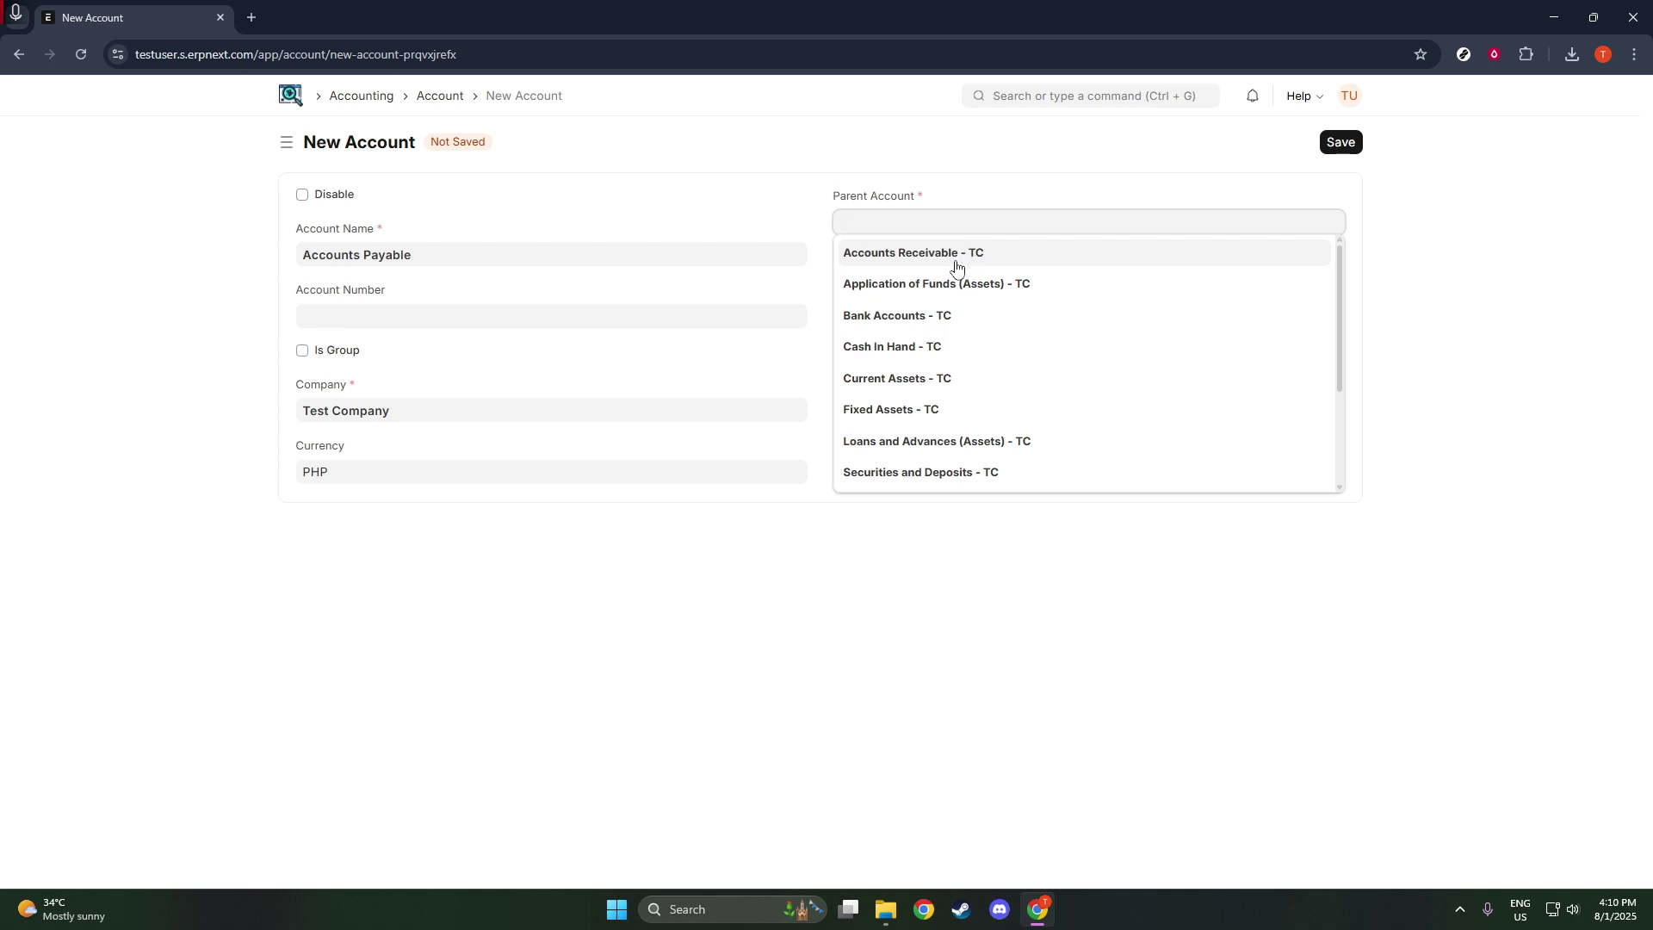
scroll(946, 297, down, 1)
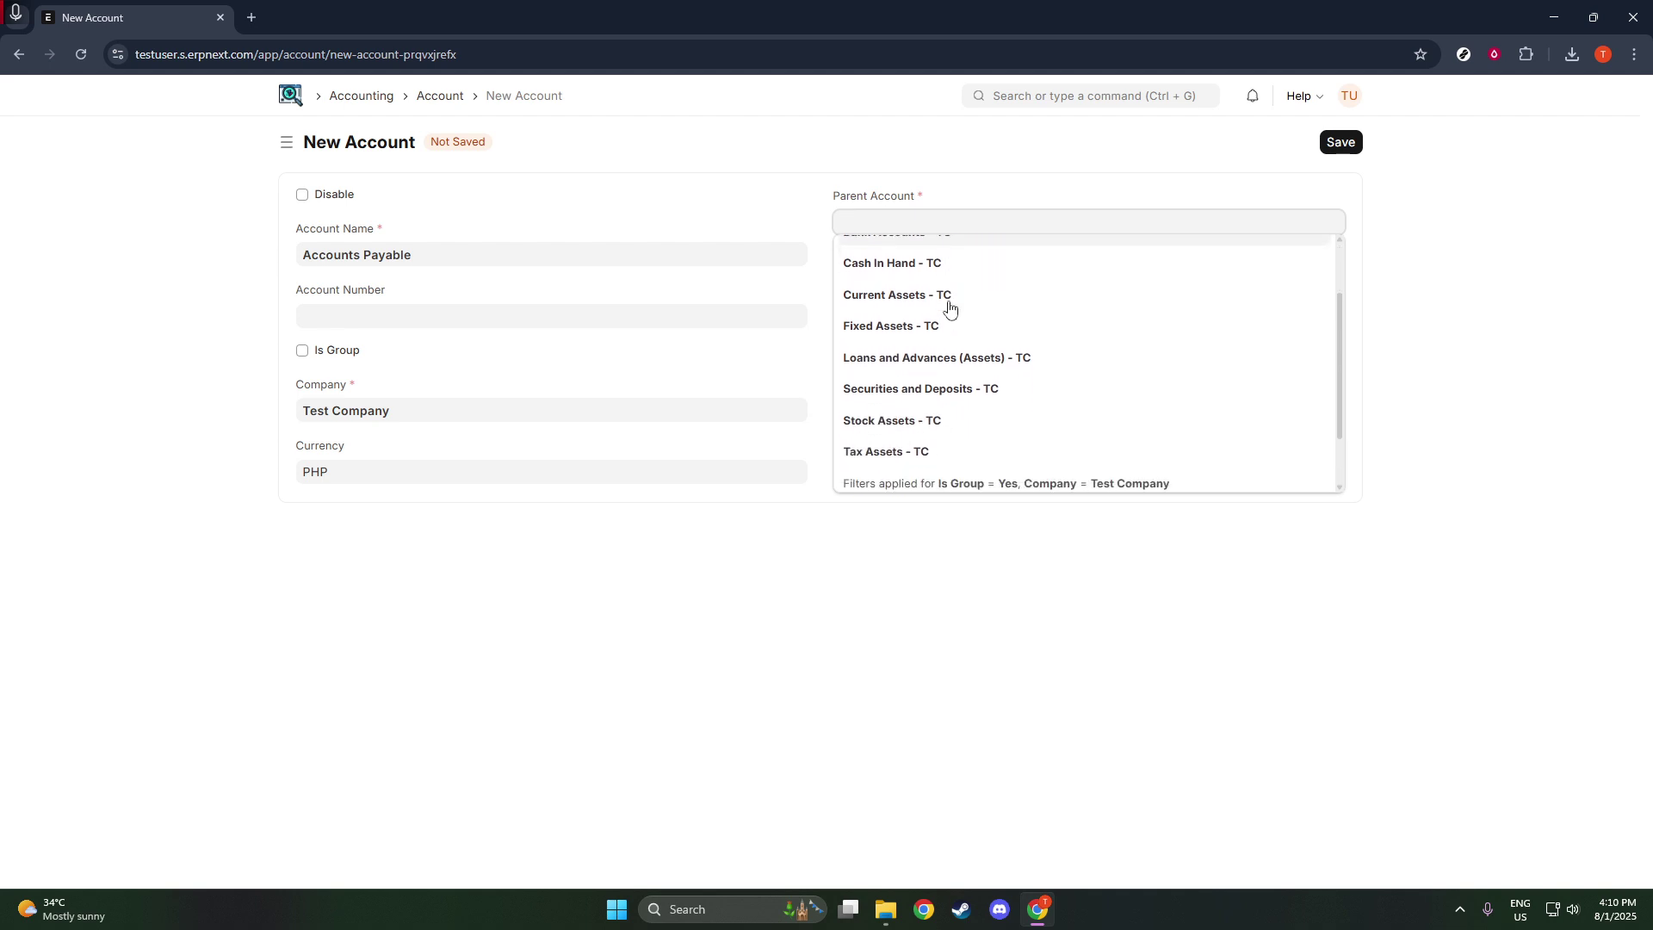
scroll(950, 323, up, 1)
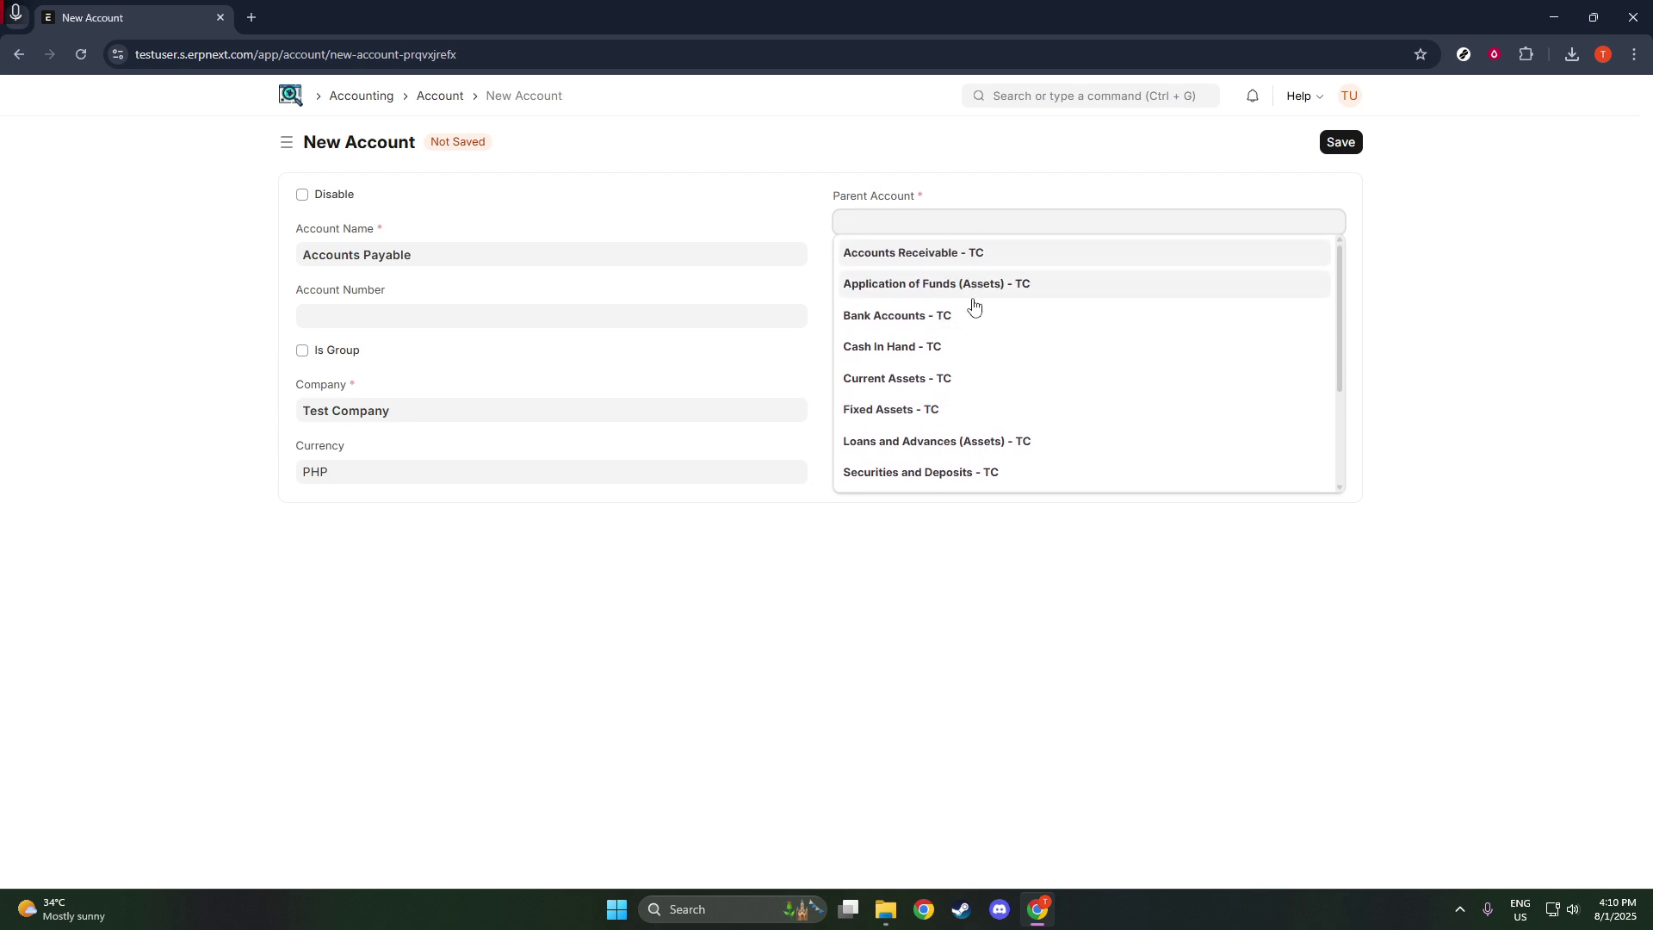
scroll(970, 322, down, 1)
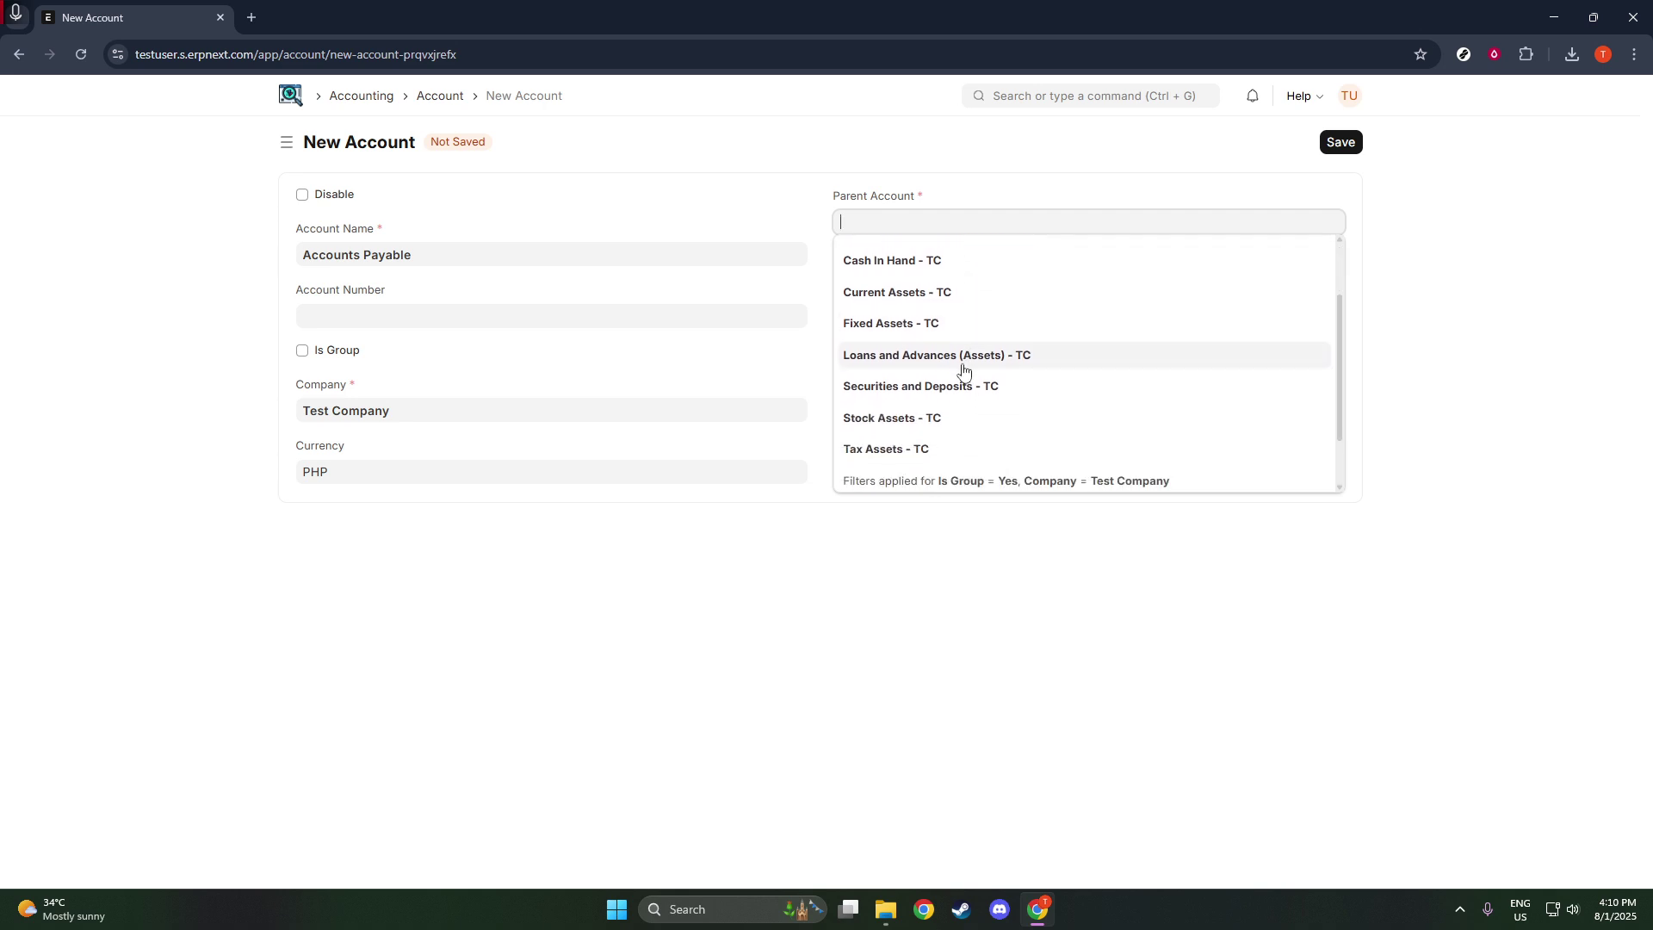
scroll(962, 367, up, 1)
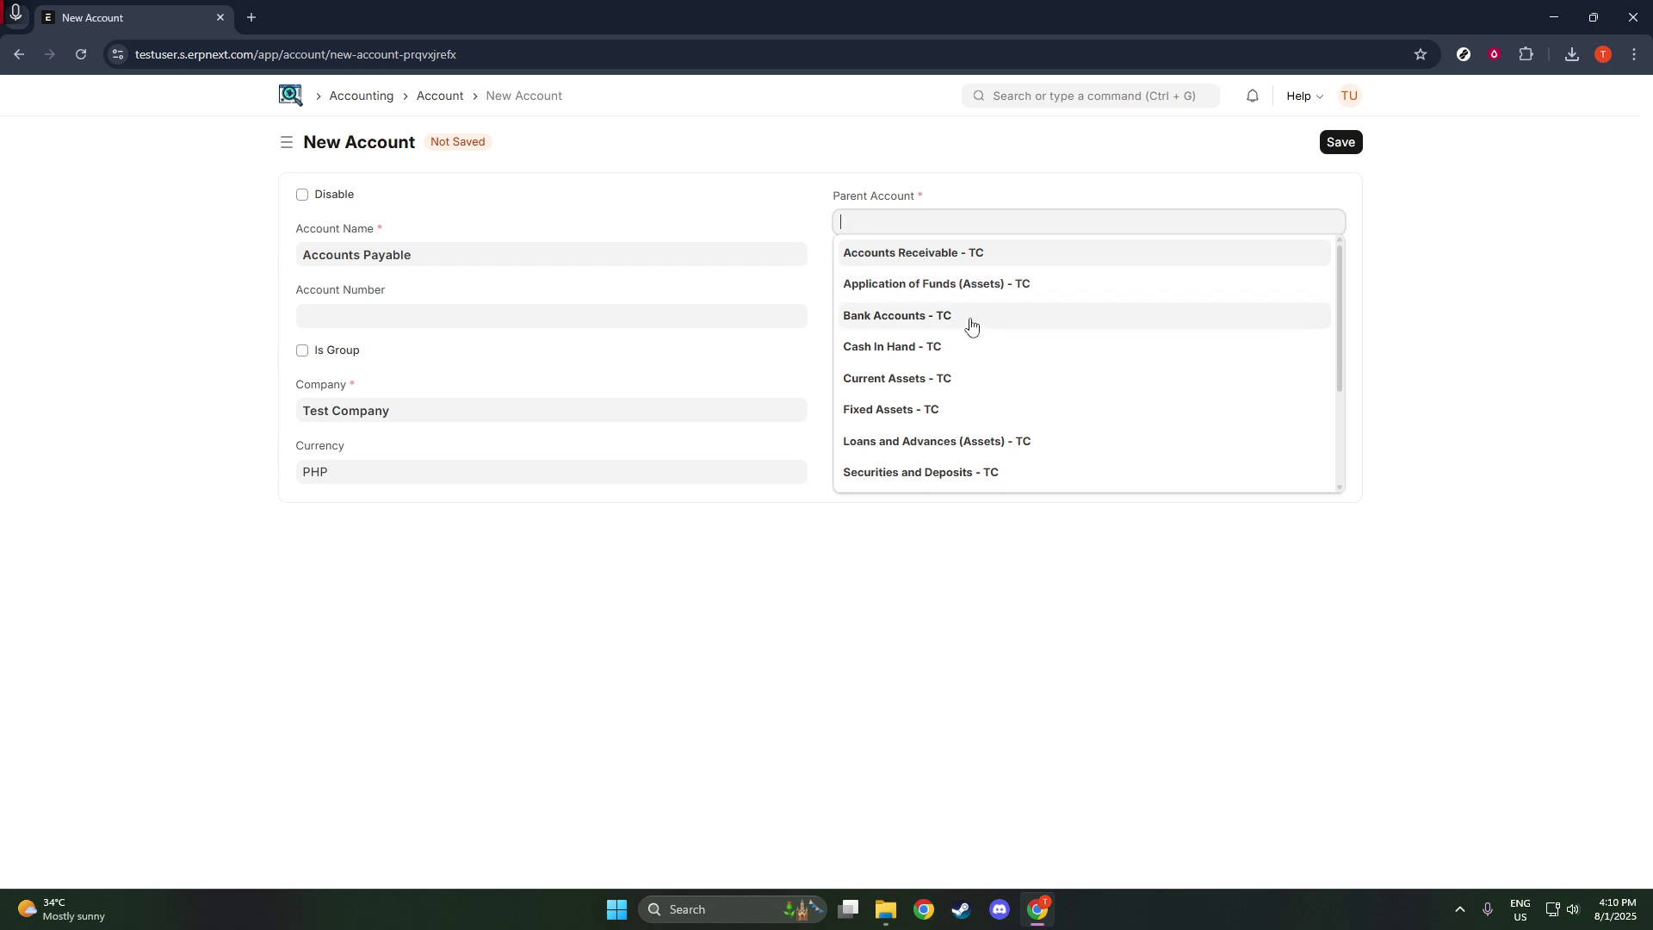
scroll(970, 345, down, 1)
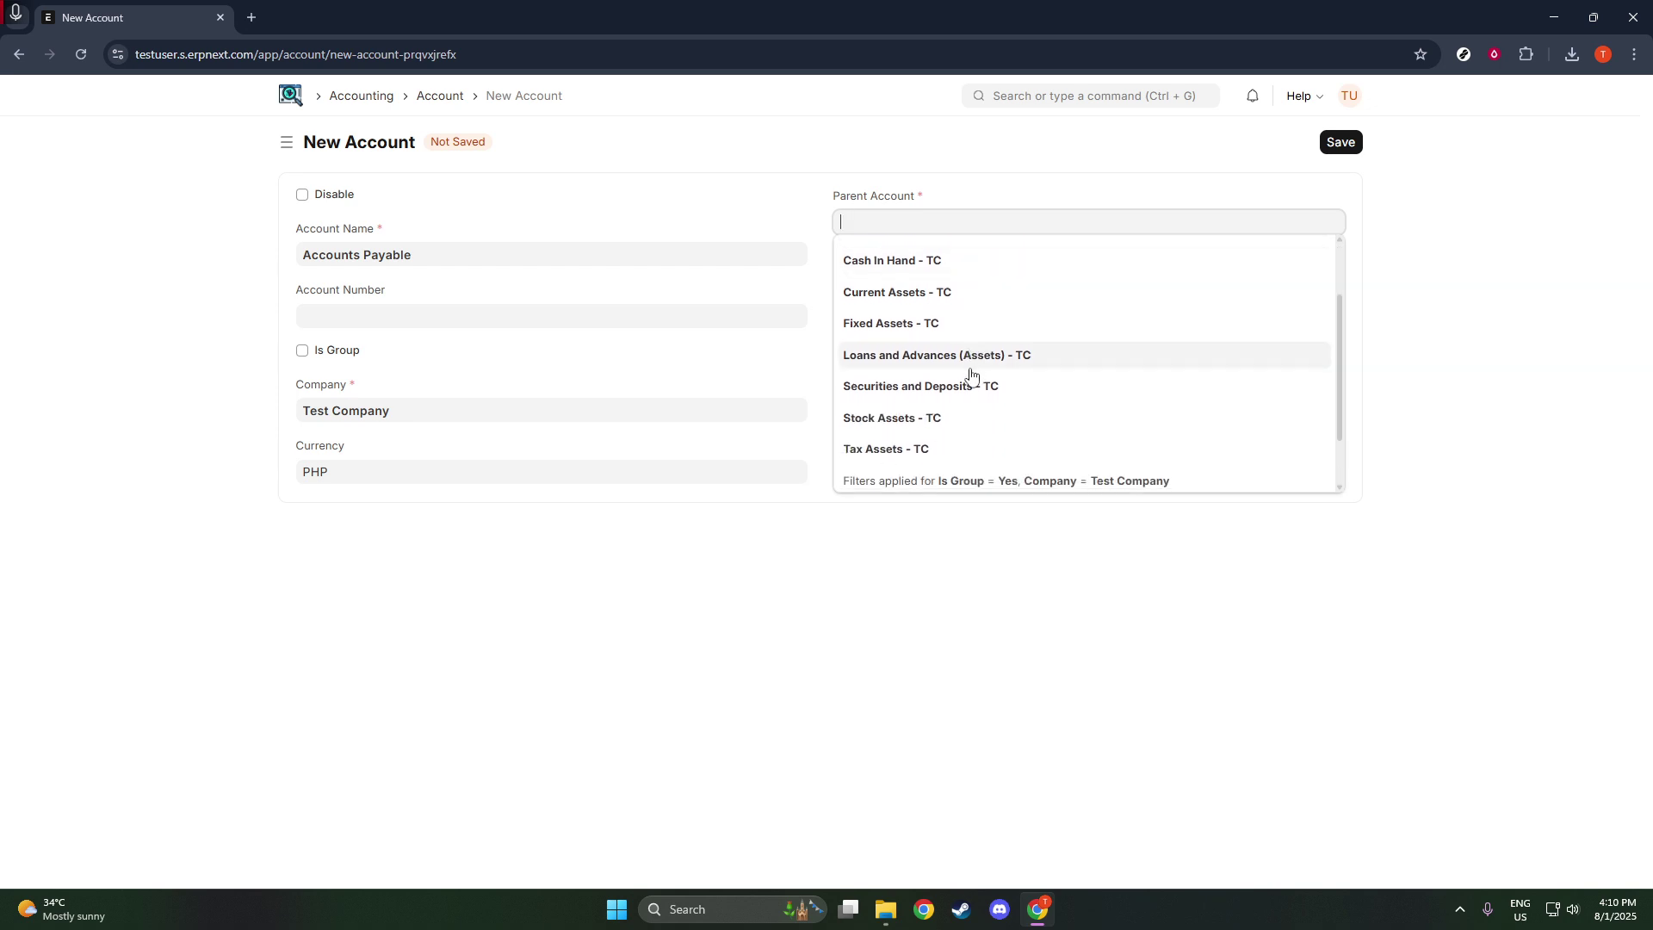
scroll(970, 376, up, 1)
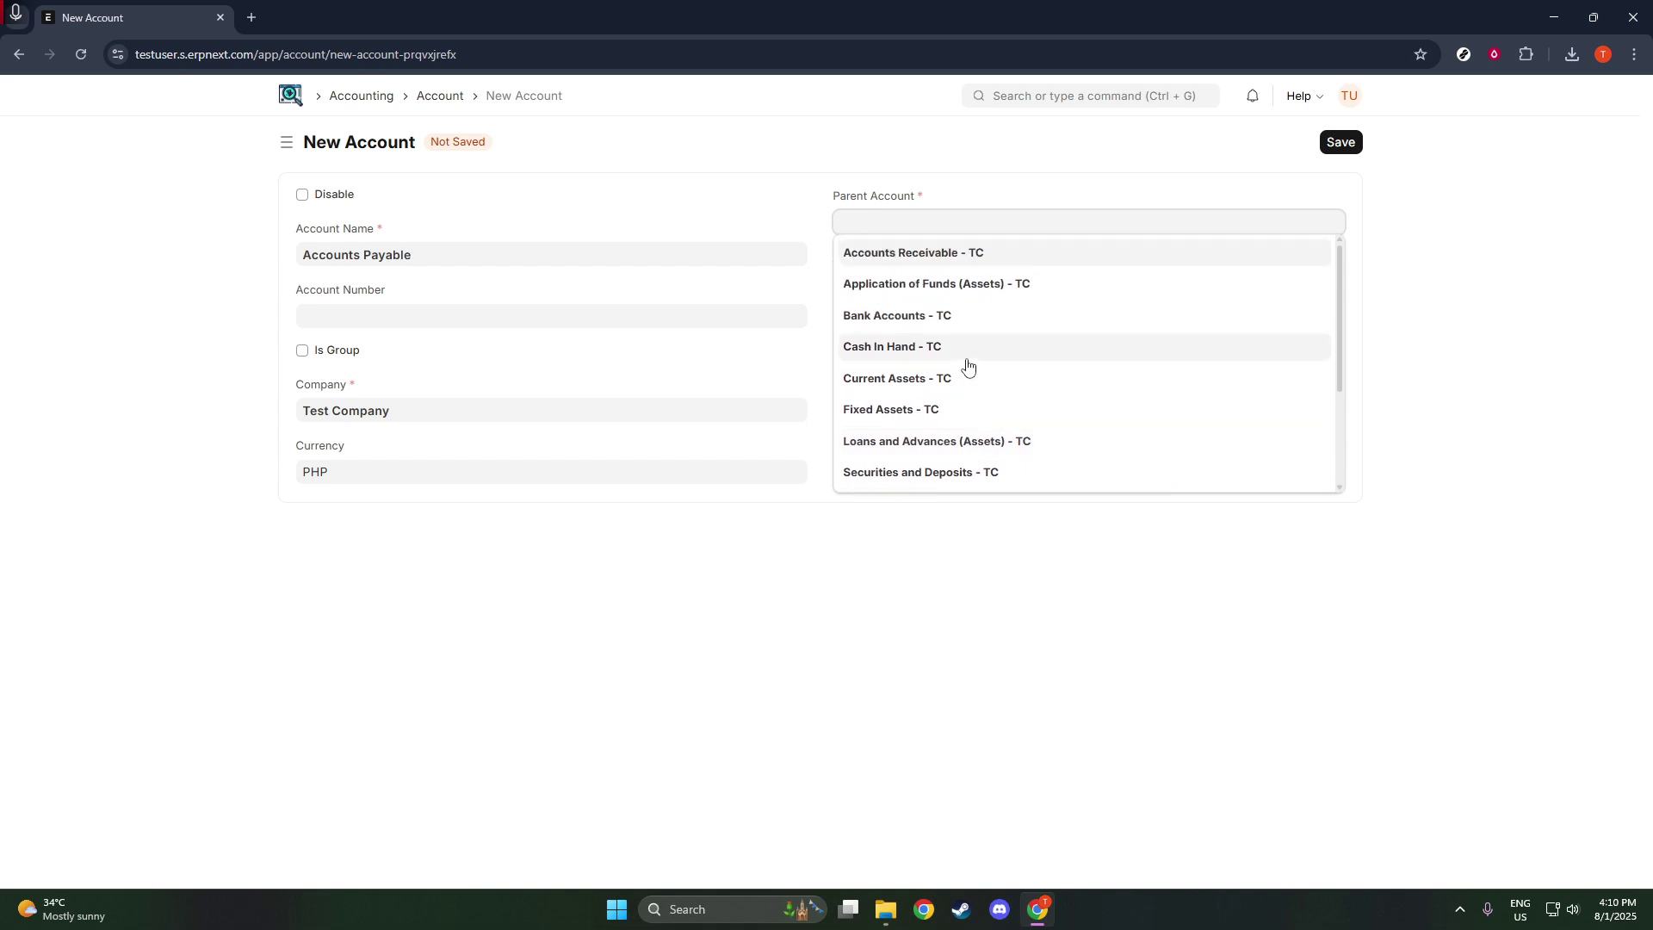
click(959, 261)
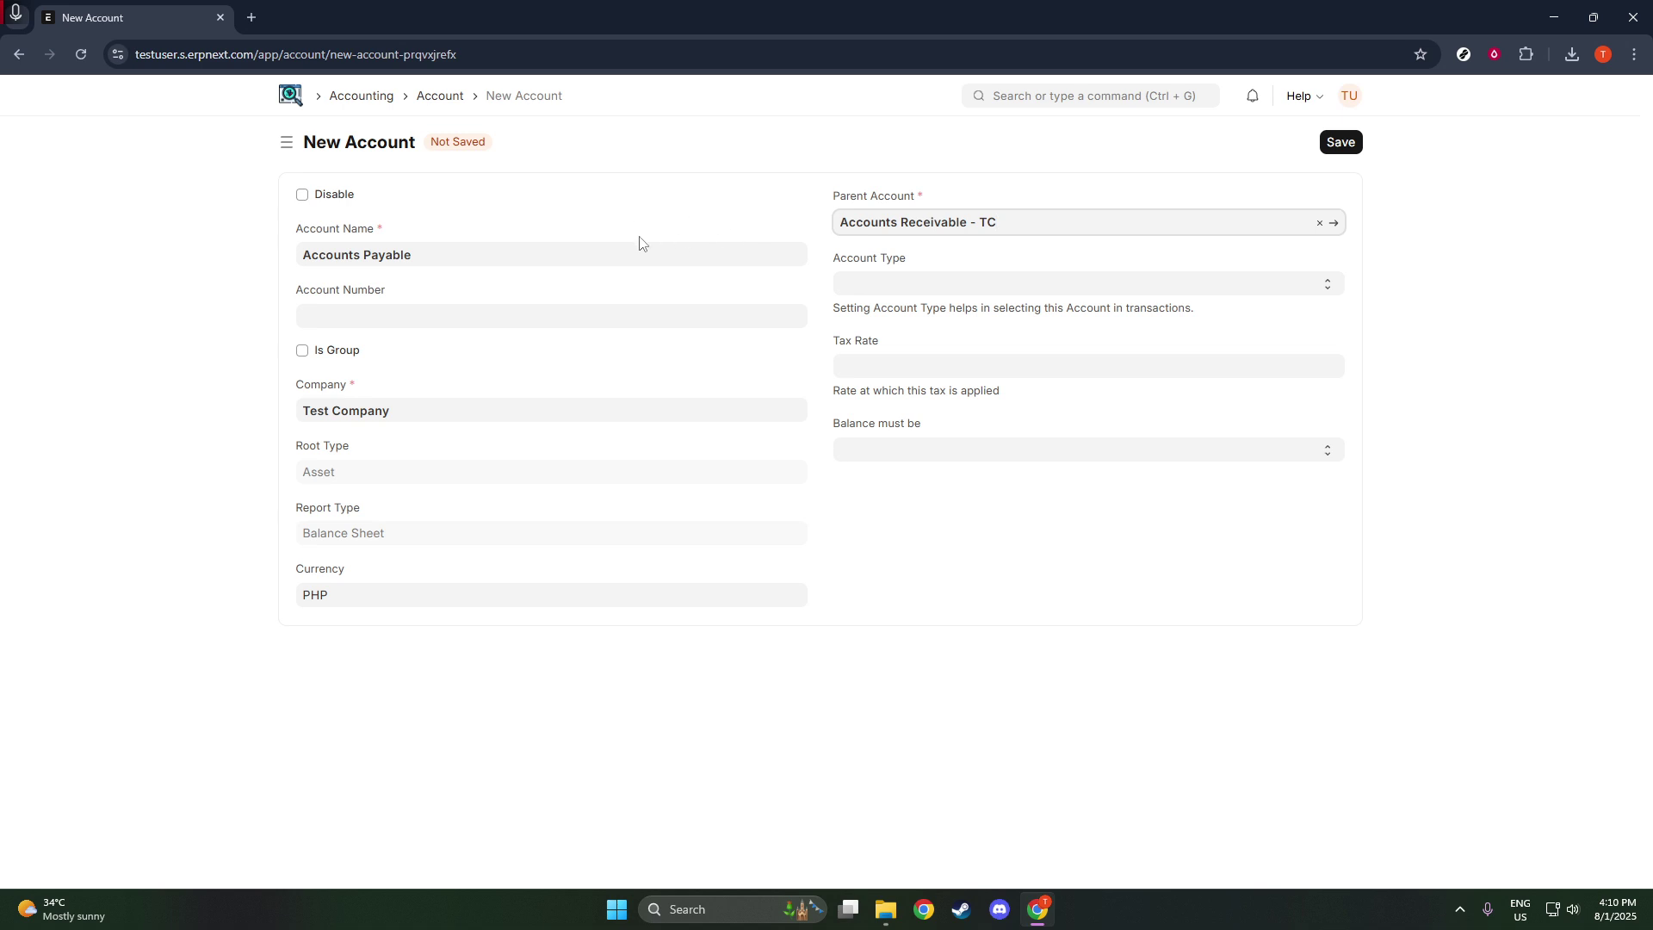
click(585, 251)
key(alt+Left)
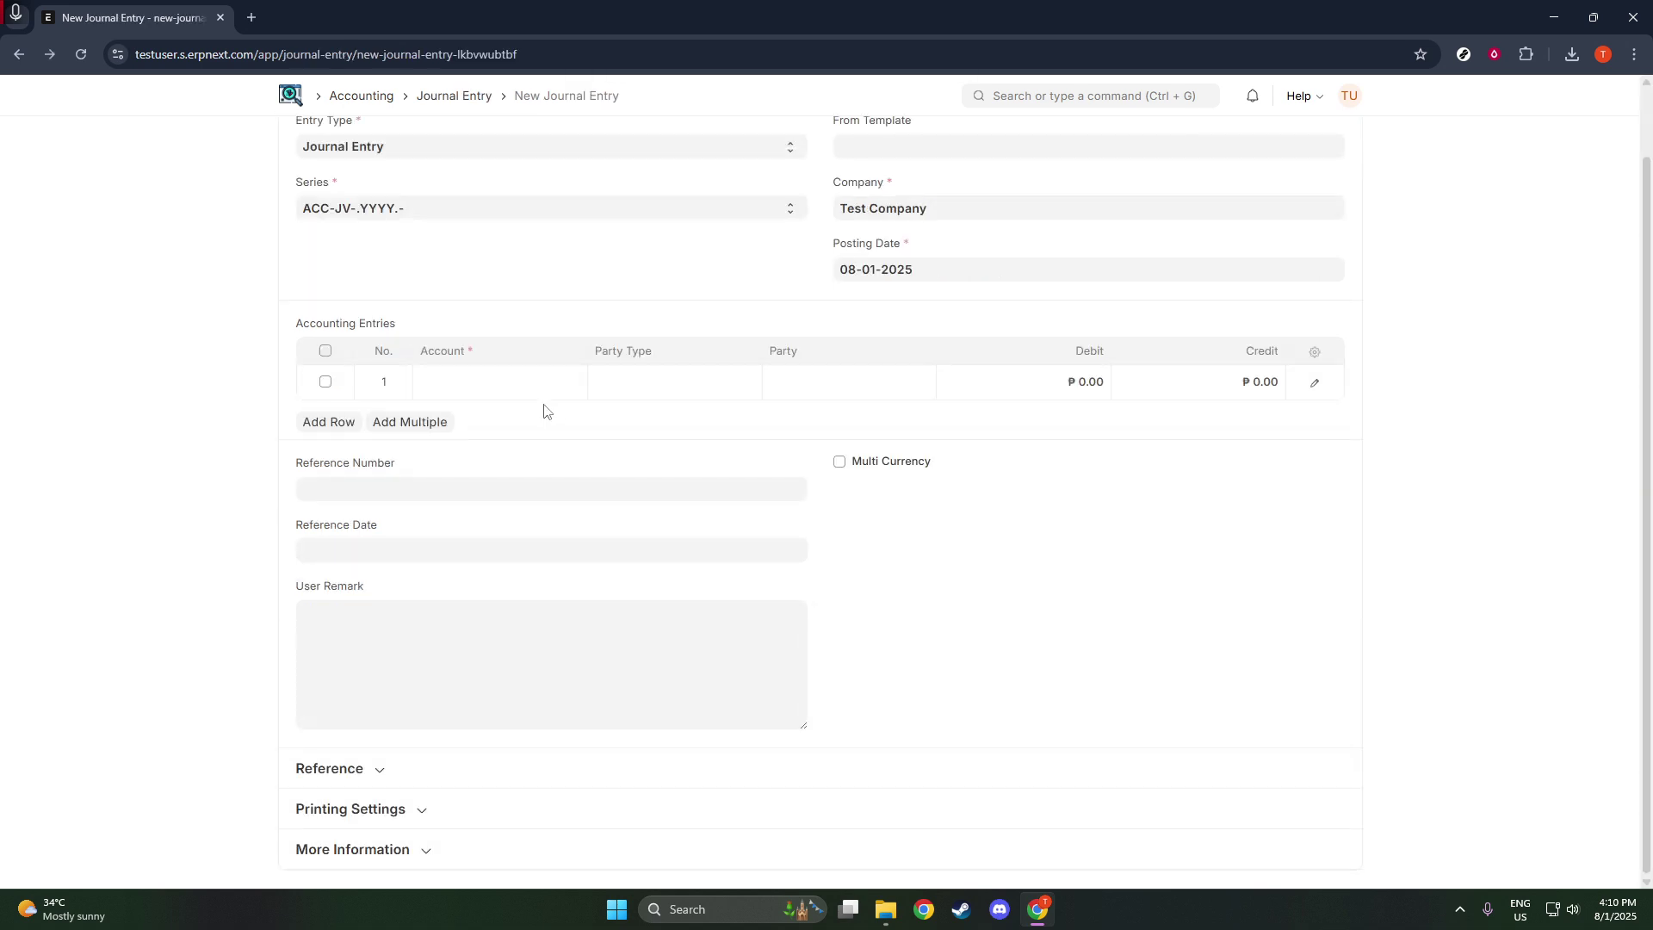
- Set the account of the first accounting entry row to Cash - TC
click(538, 387)
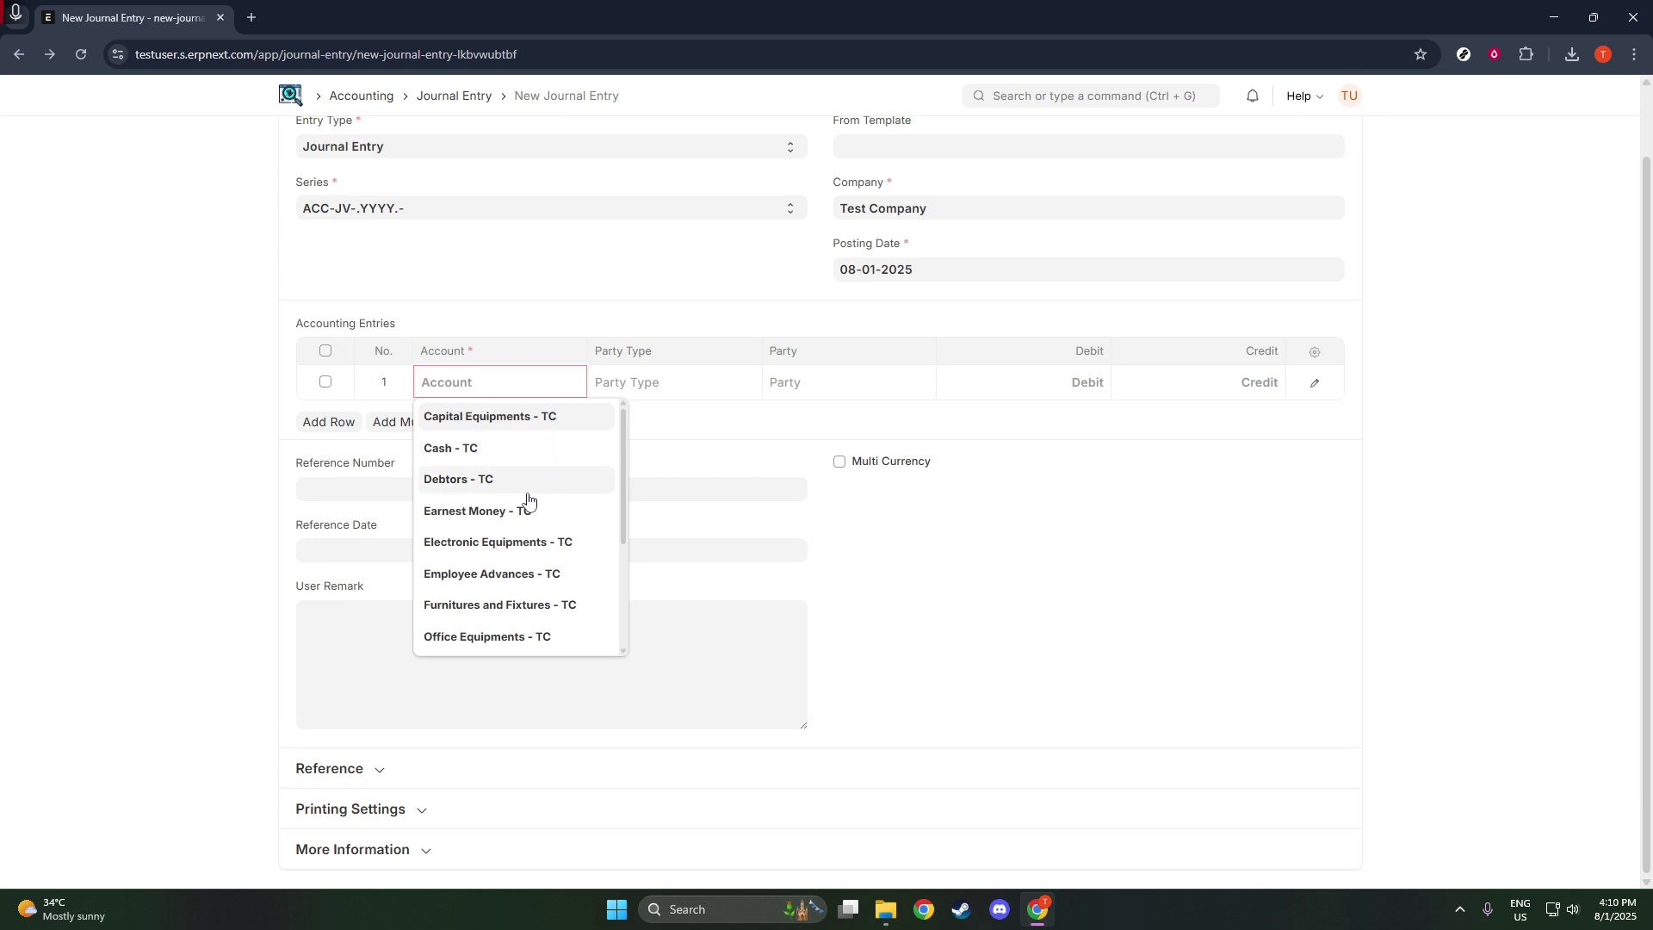
scroll(529, 499, down, 3)
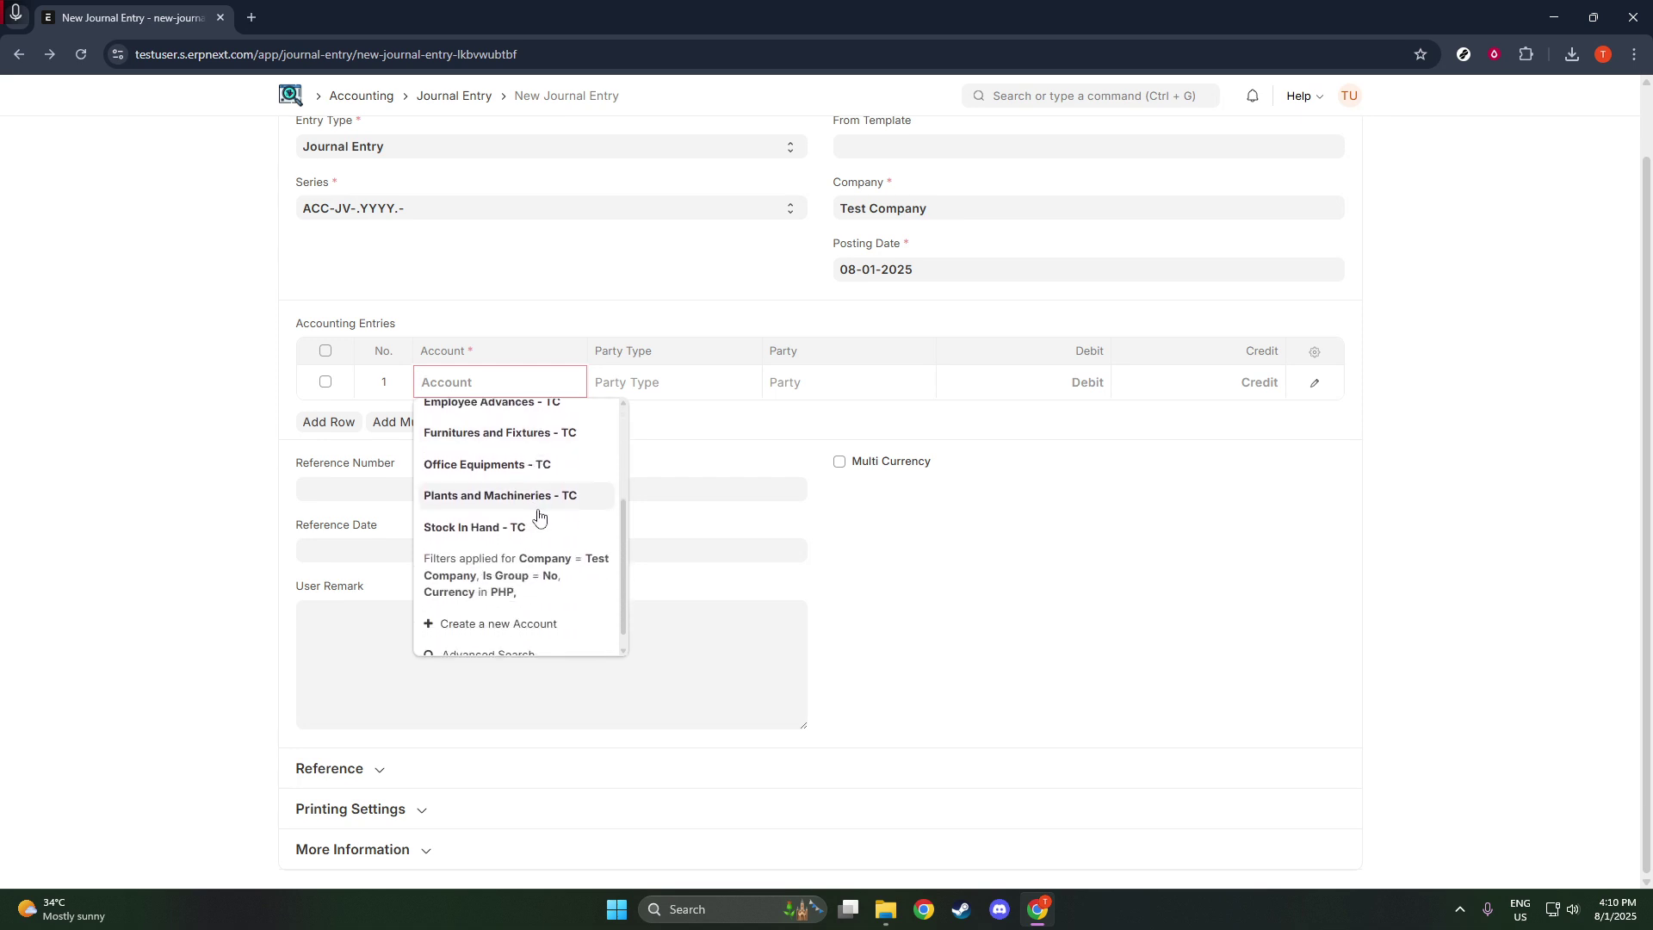
scroll(535, 517, down, 1)
scroll(507, 600, up, 3)
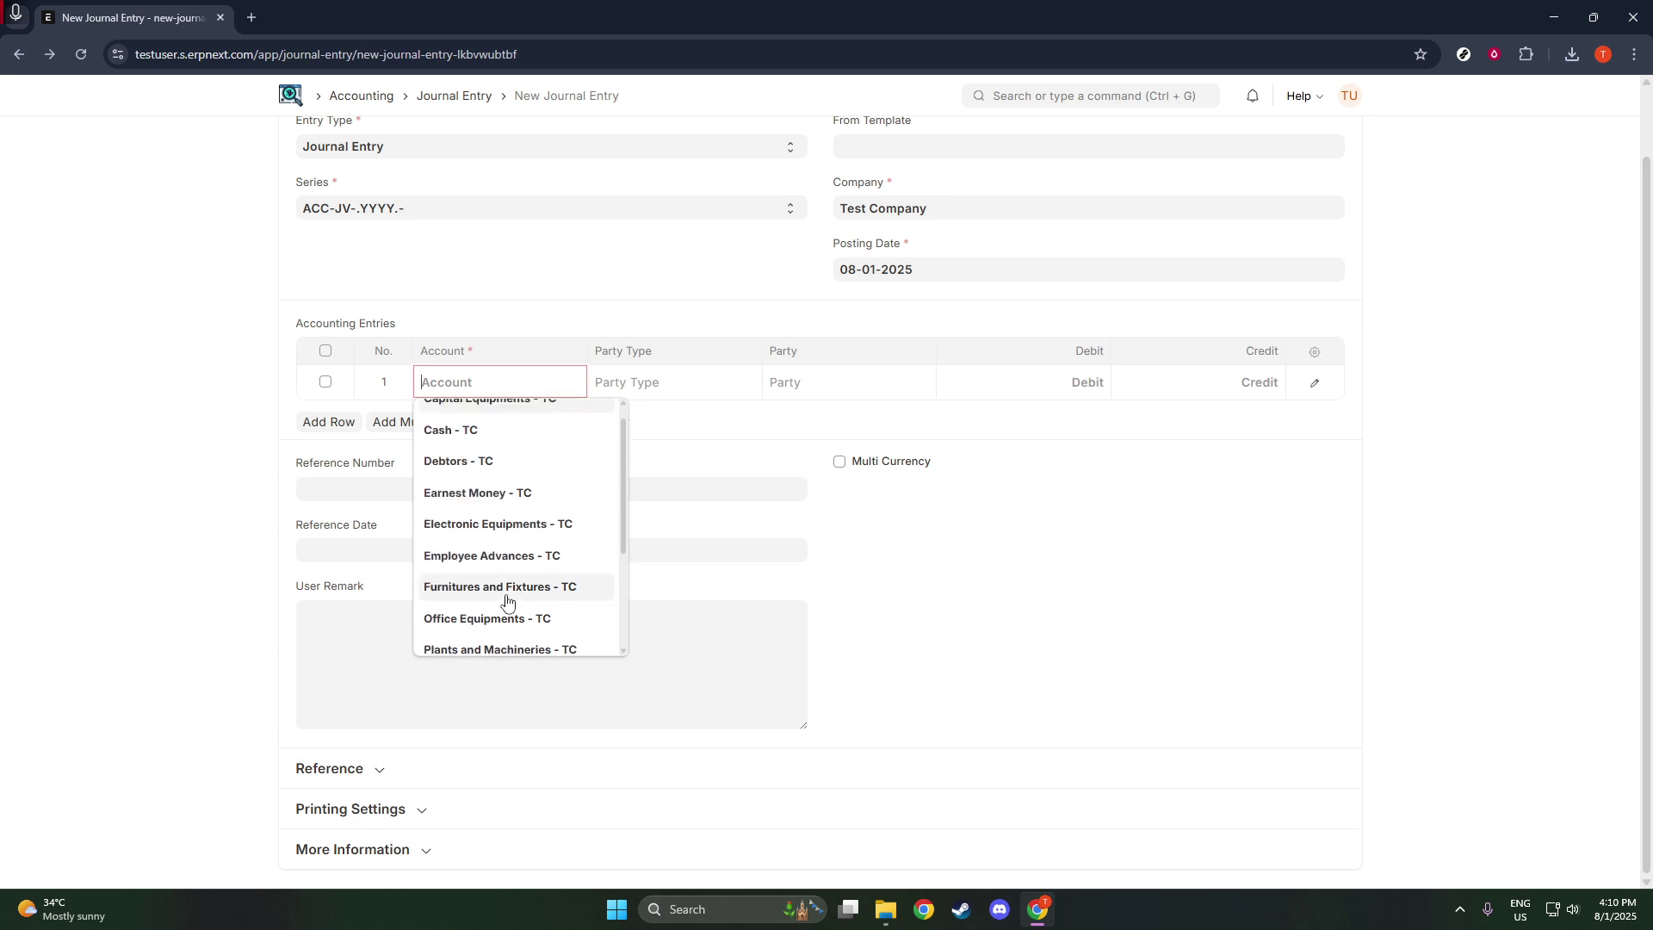
scroll(507, 600, up, 1)
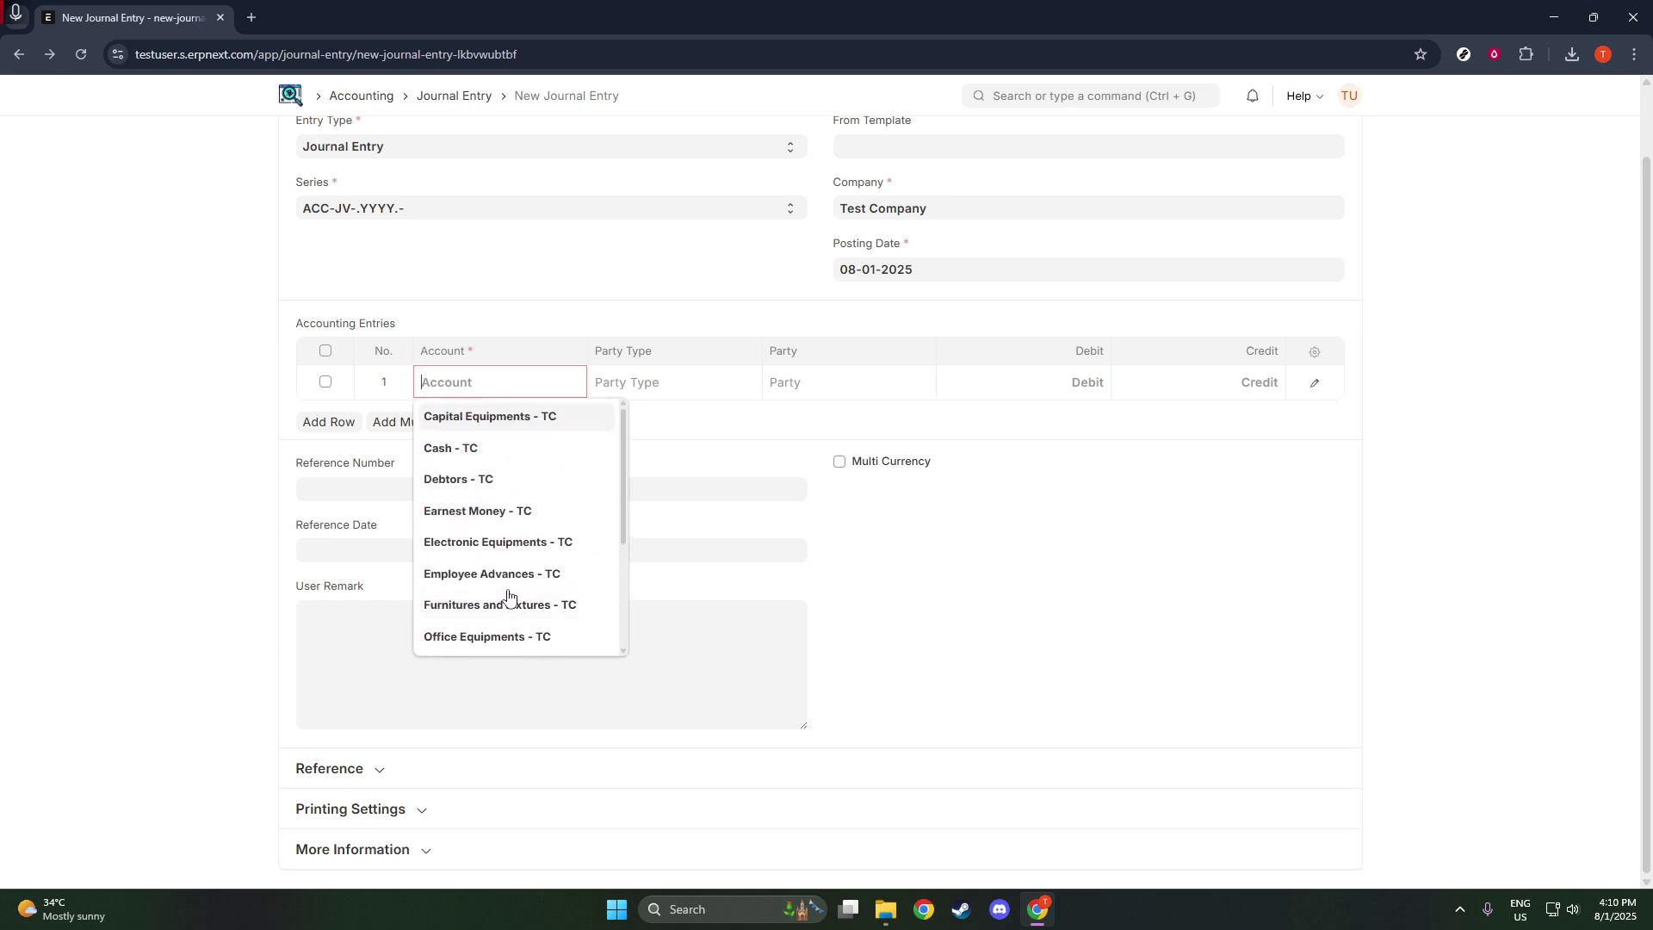
click(458, 448)
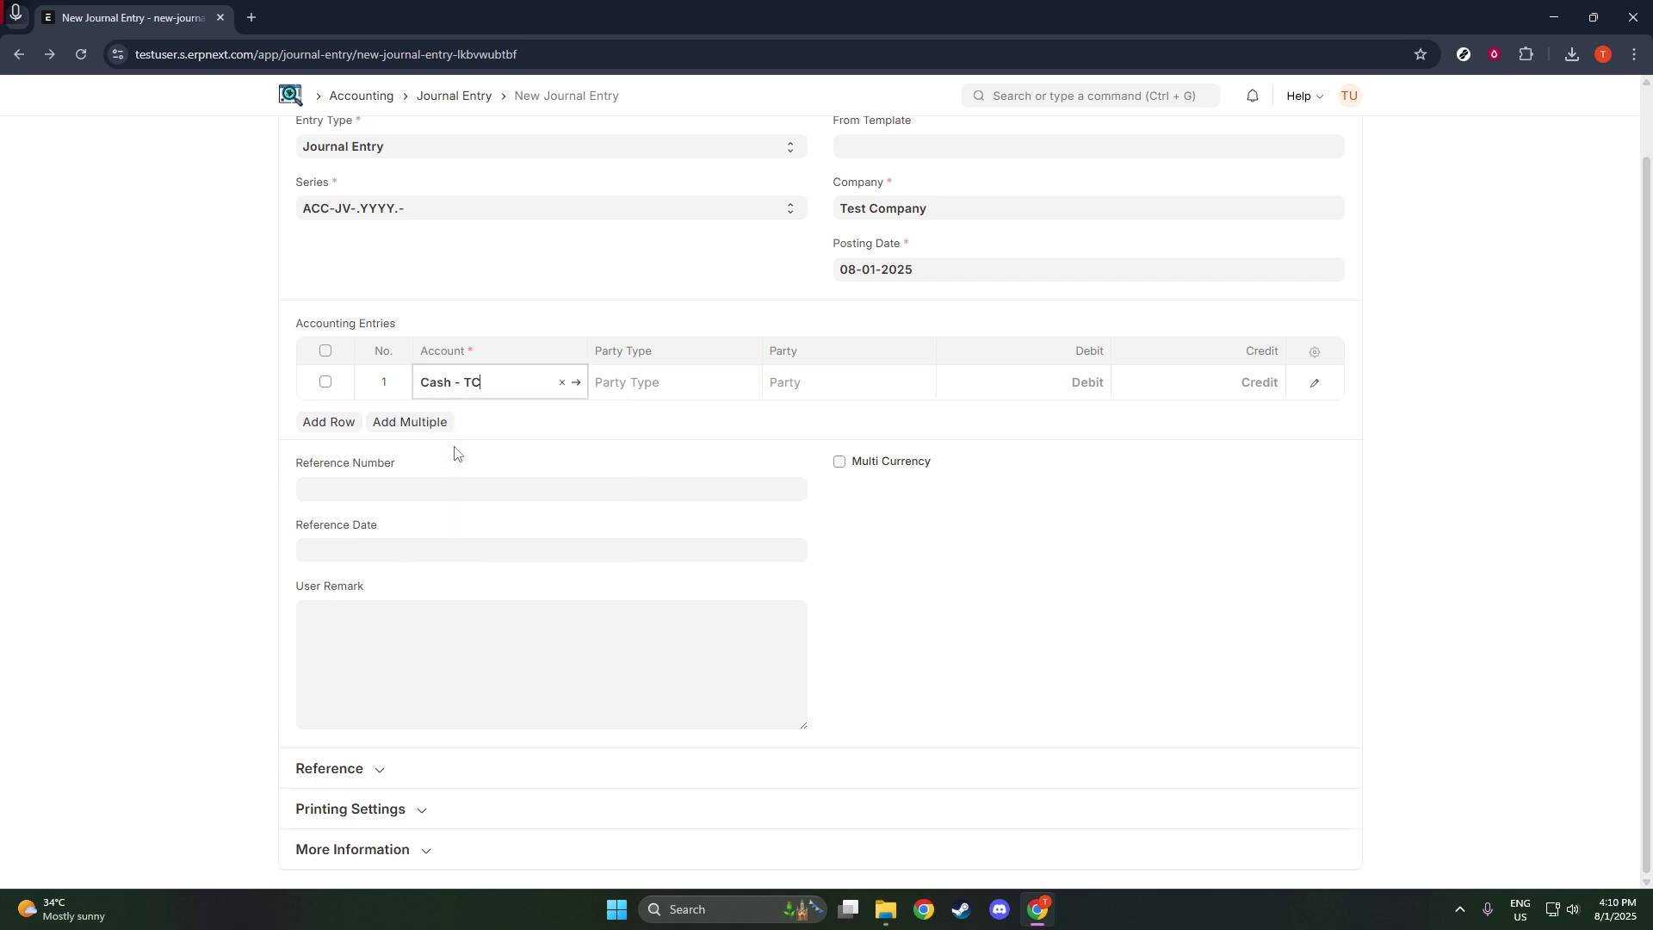
- Enter a debit of 100 for the Cash - TC row, leaving its party type and party empty
click(674, 386)
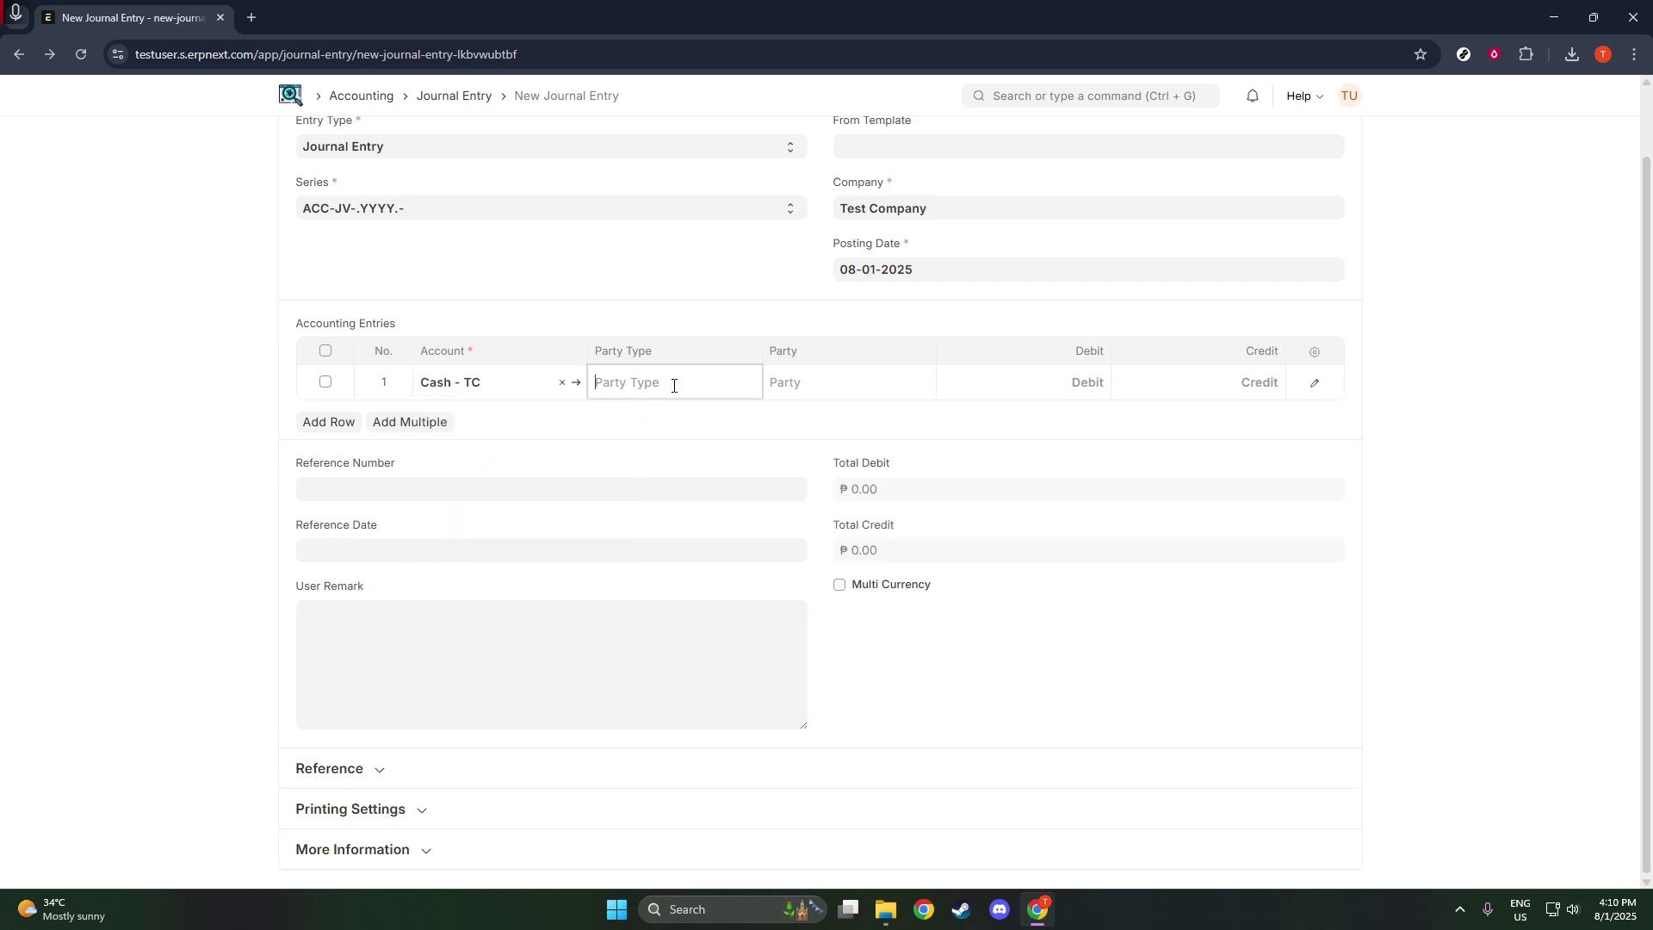
click(831, 426)
click(1014, 378)
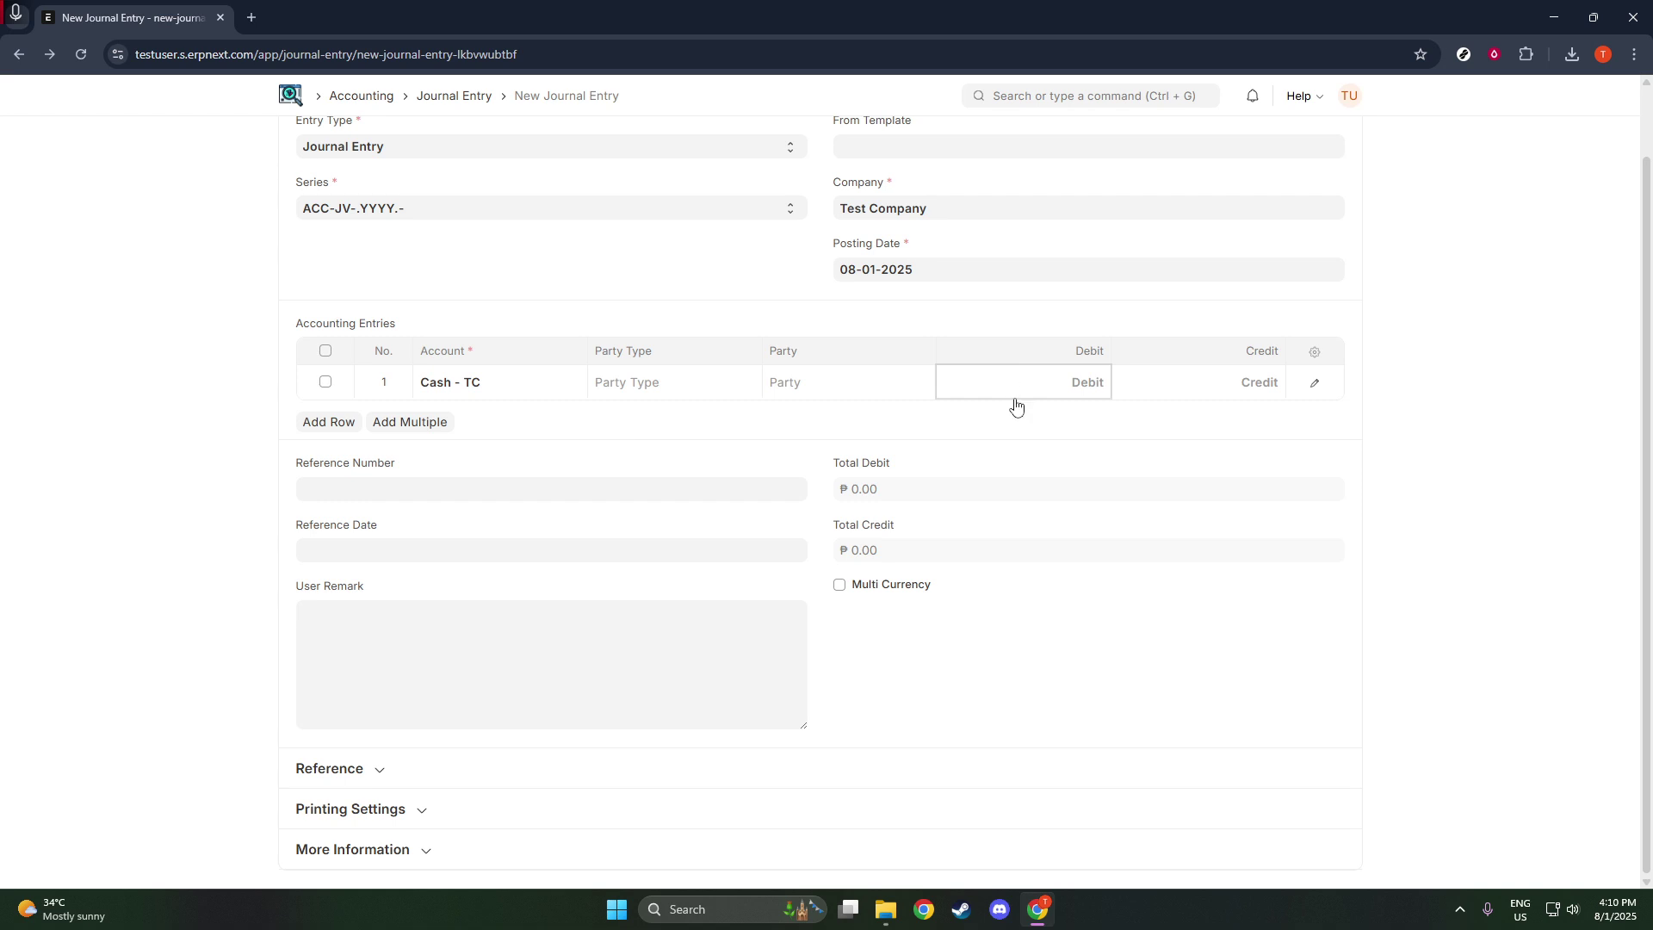
text(100)
click(1099, 435)
- Mark the journal entry as an opening entry by setting Is Opening to Yes in its additional information
scroll(1102, 425, up, 1)
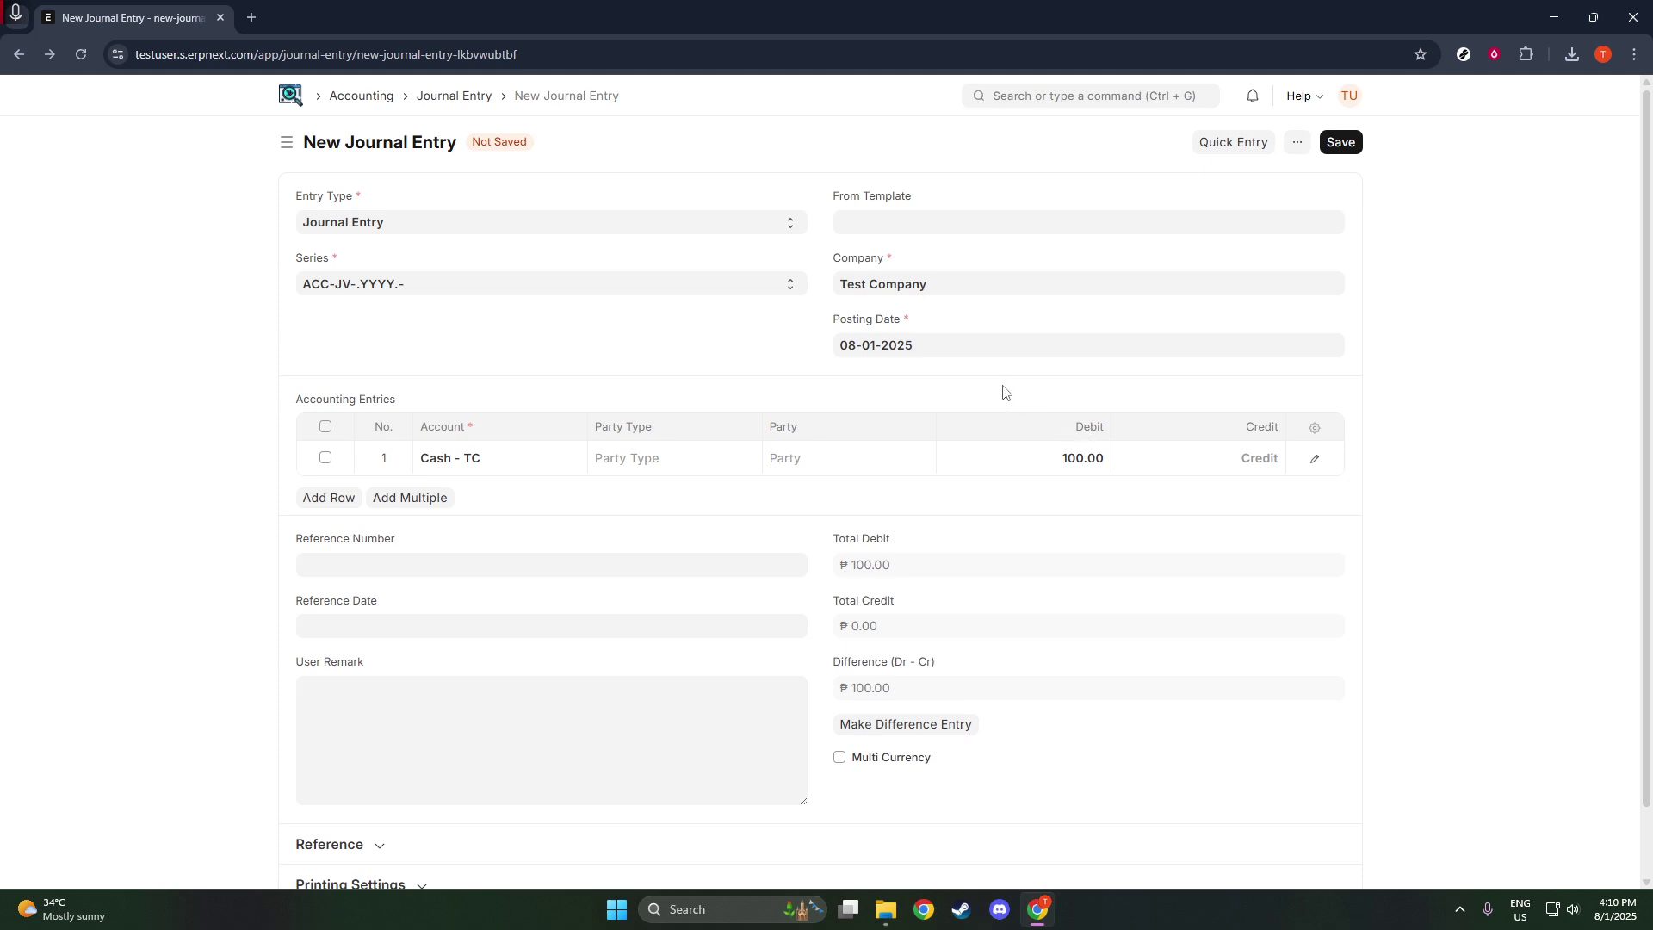
scroll(818, 456, down, 2)
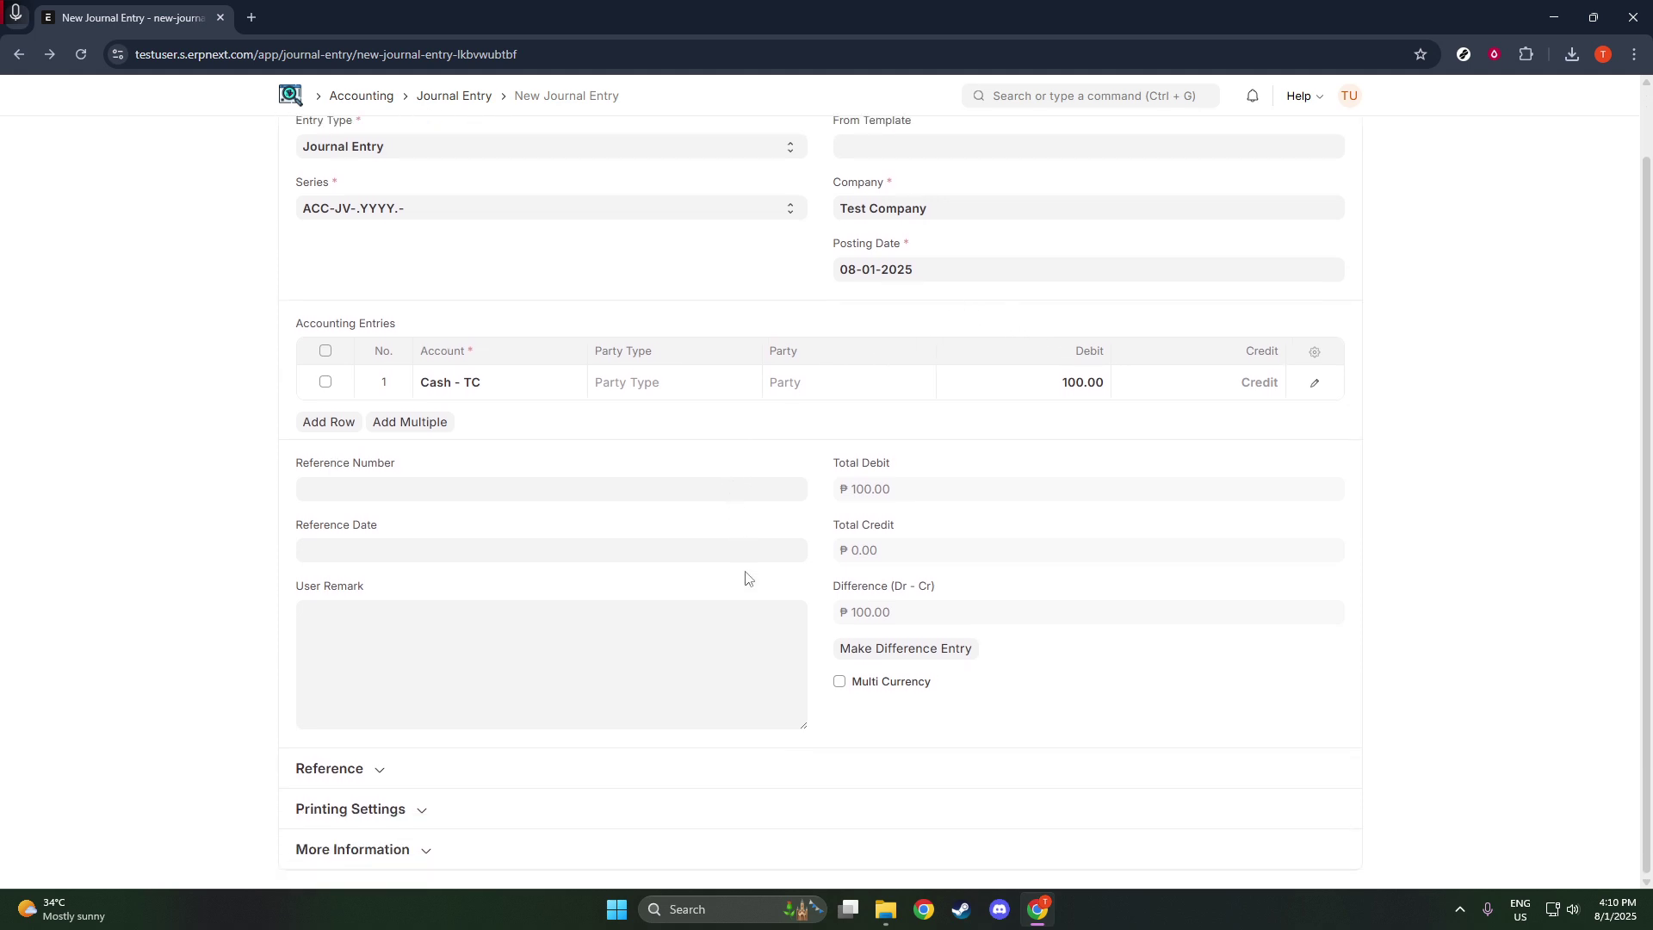
scroll(1082, 544, up, 1)
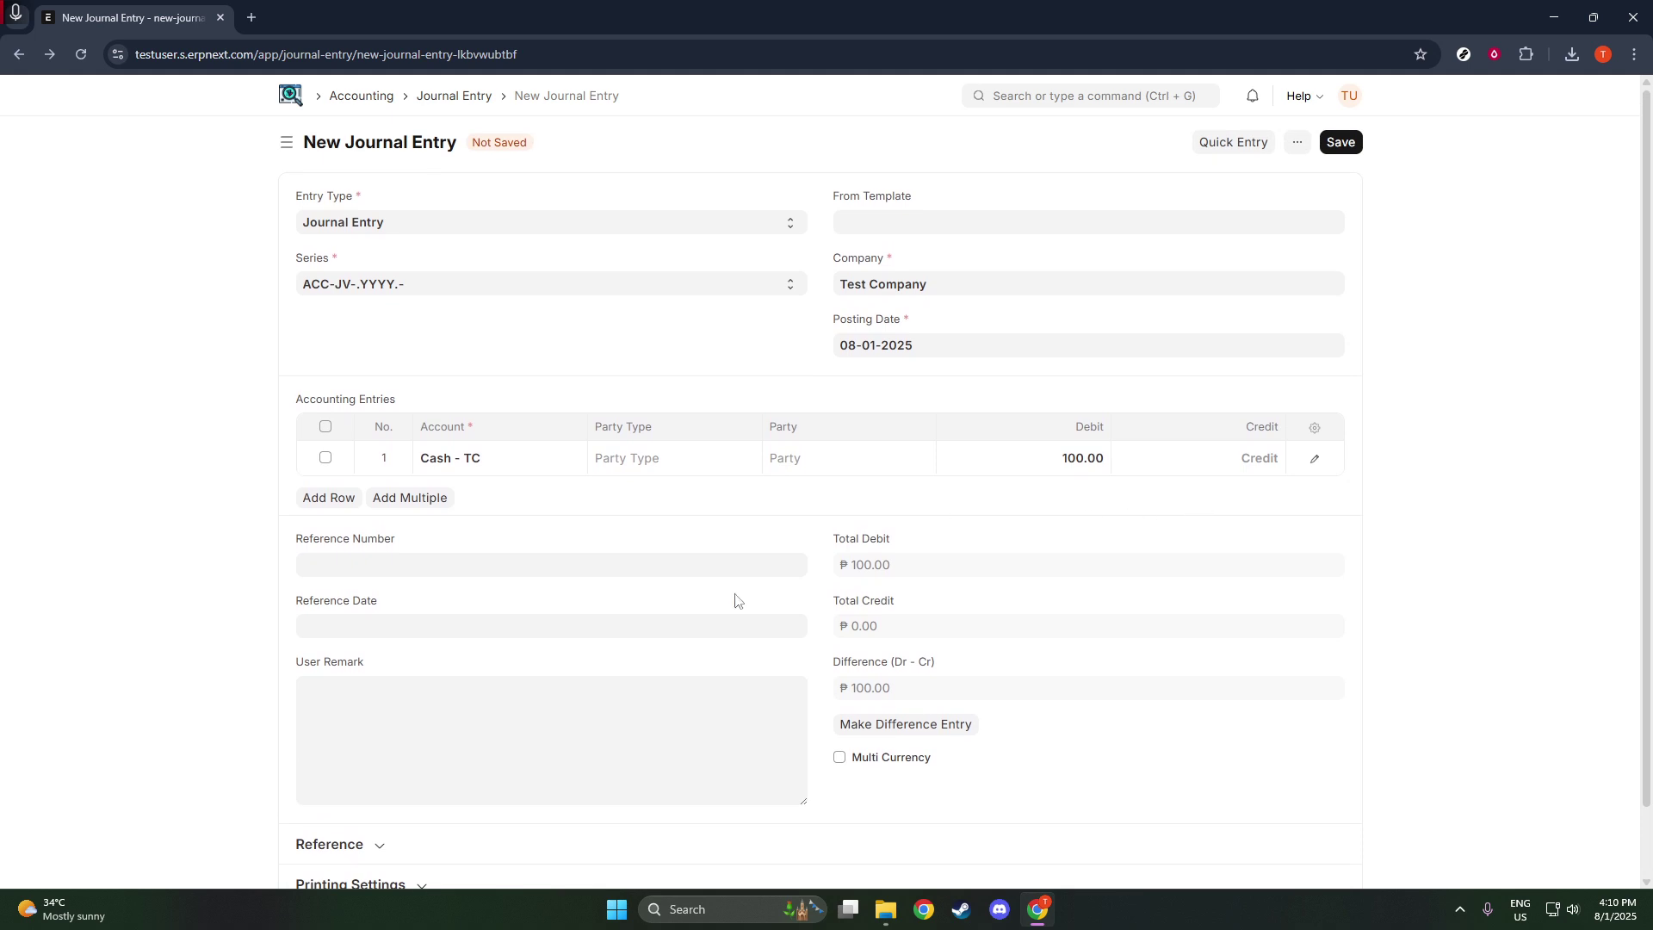
scroll(736, 600, down, 2)
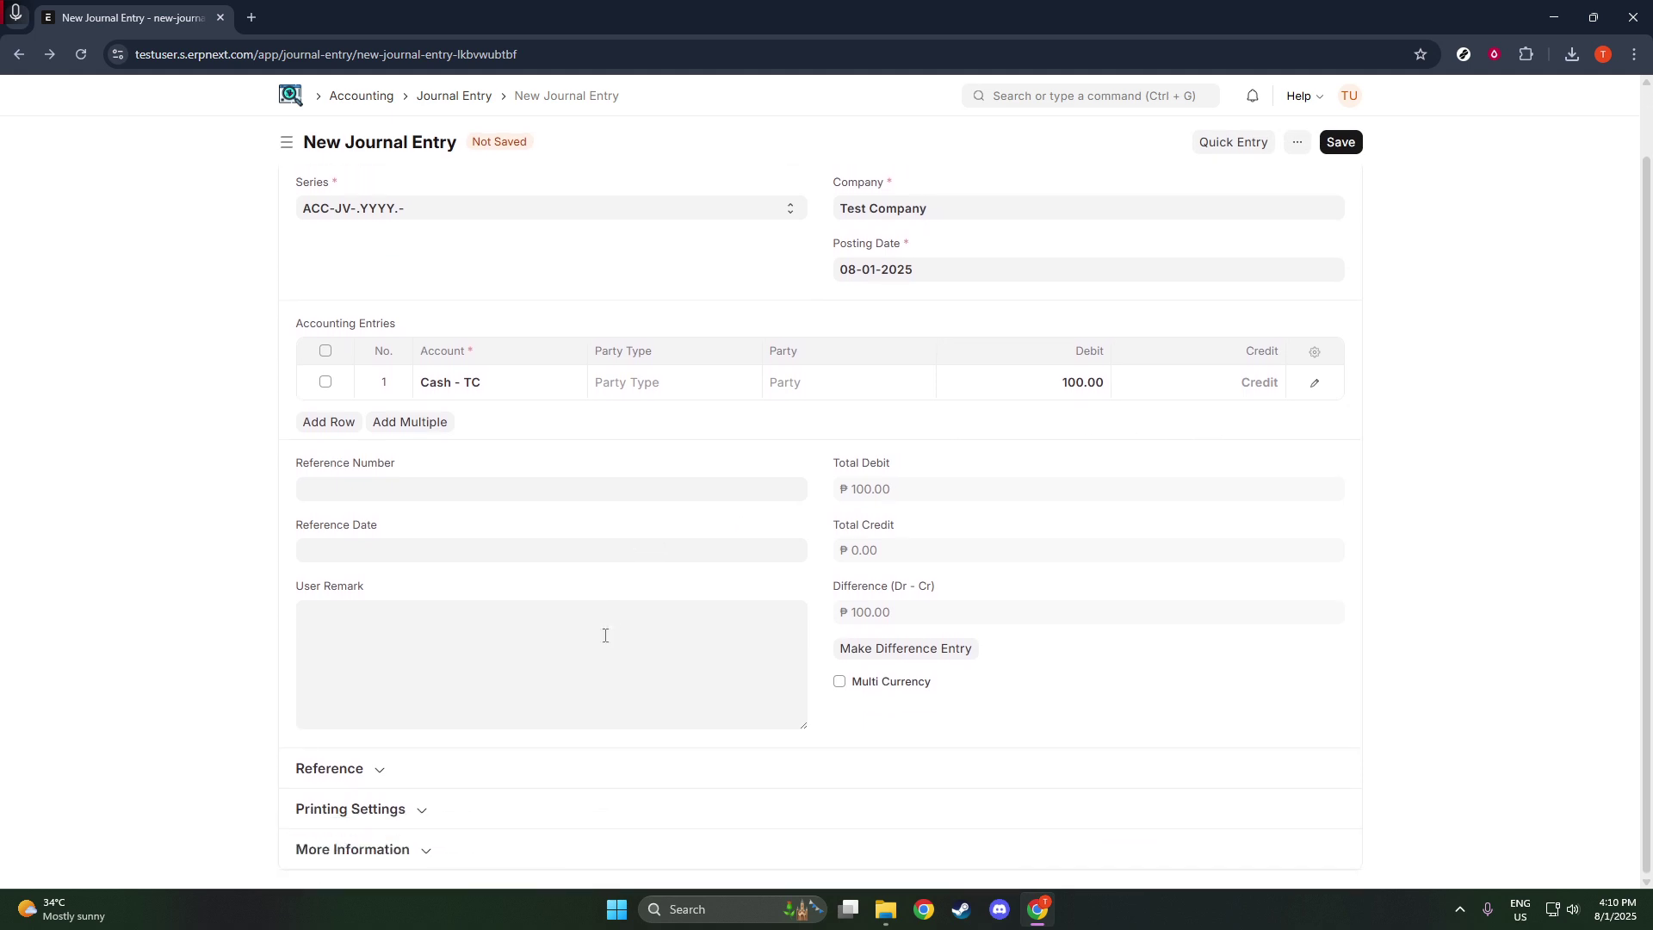
click(423, 853)
scroll(426, 804, down, 1)
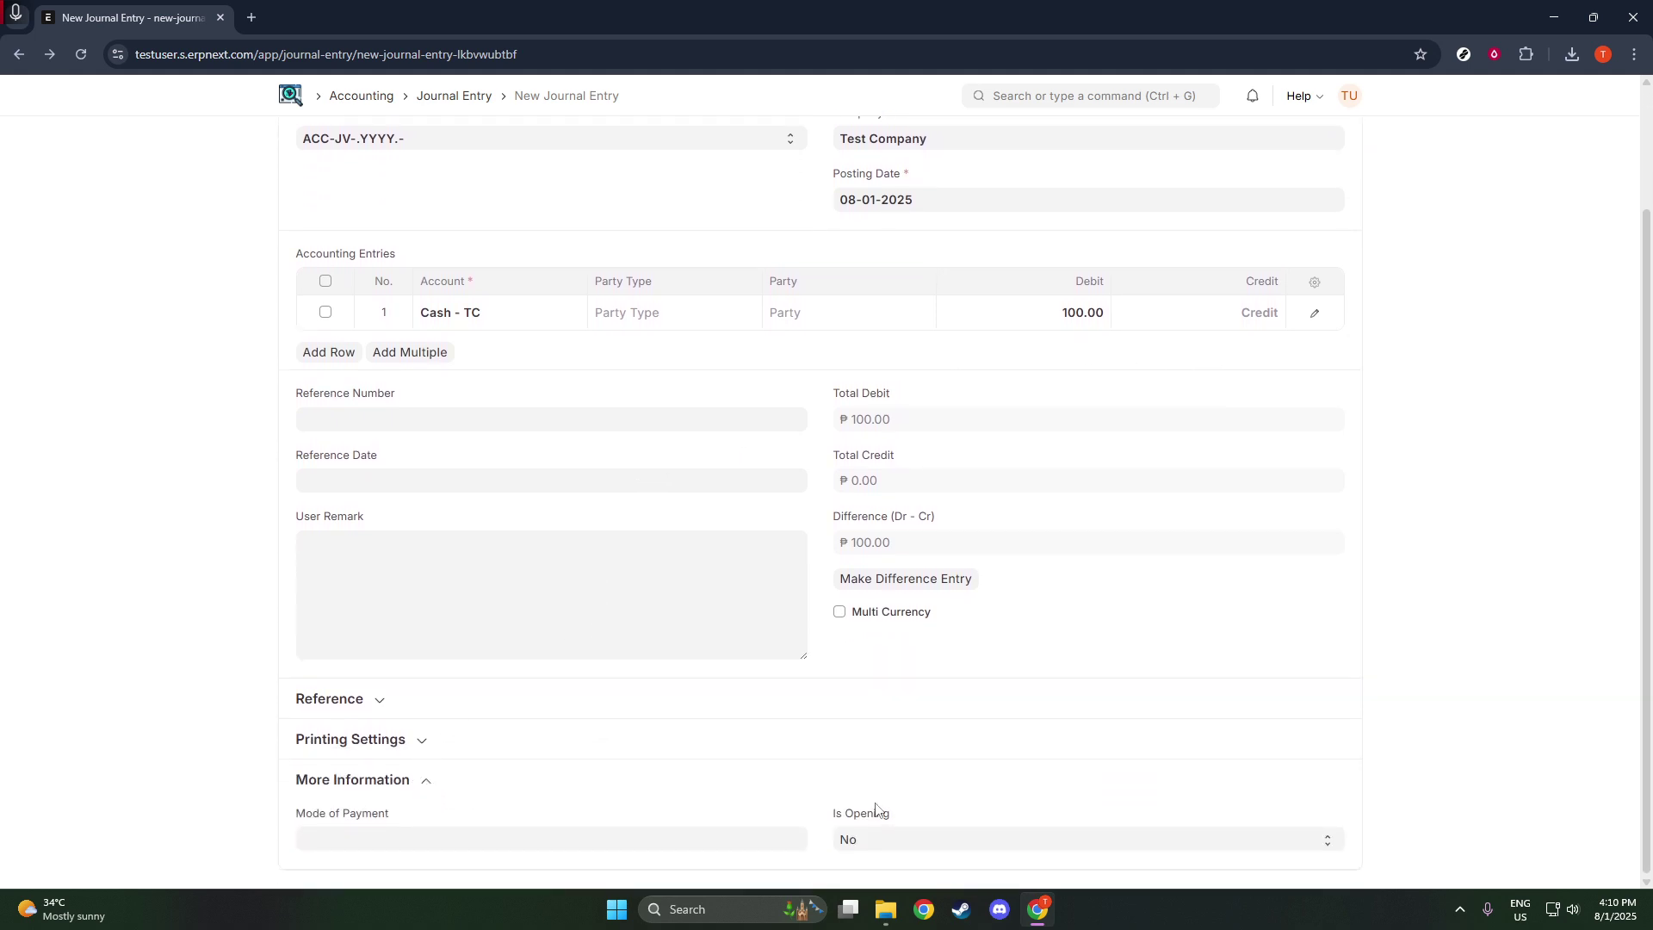
click(886, 842)
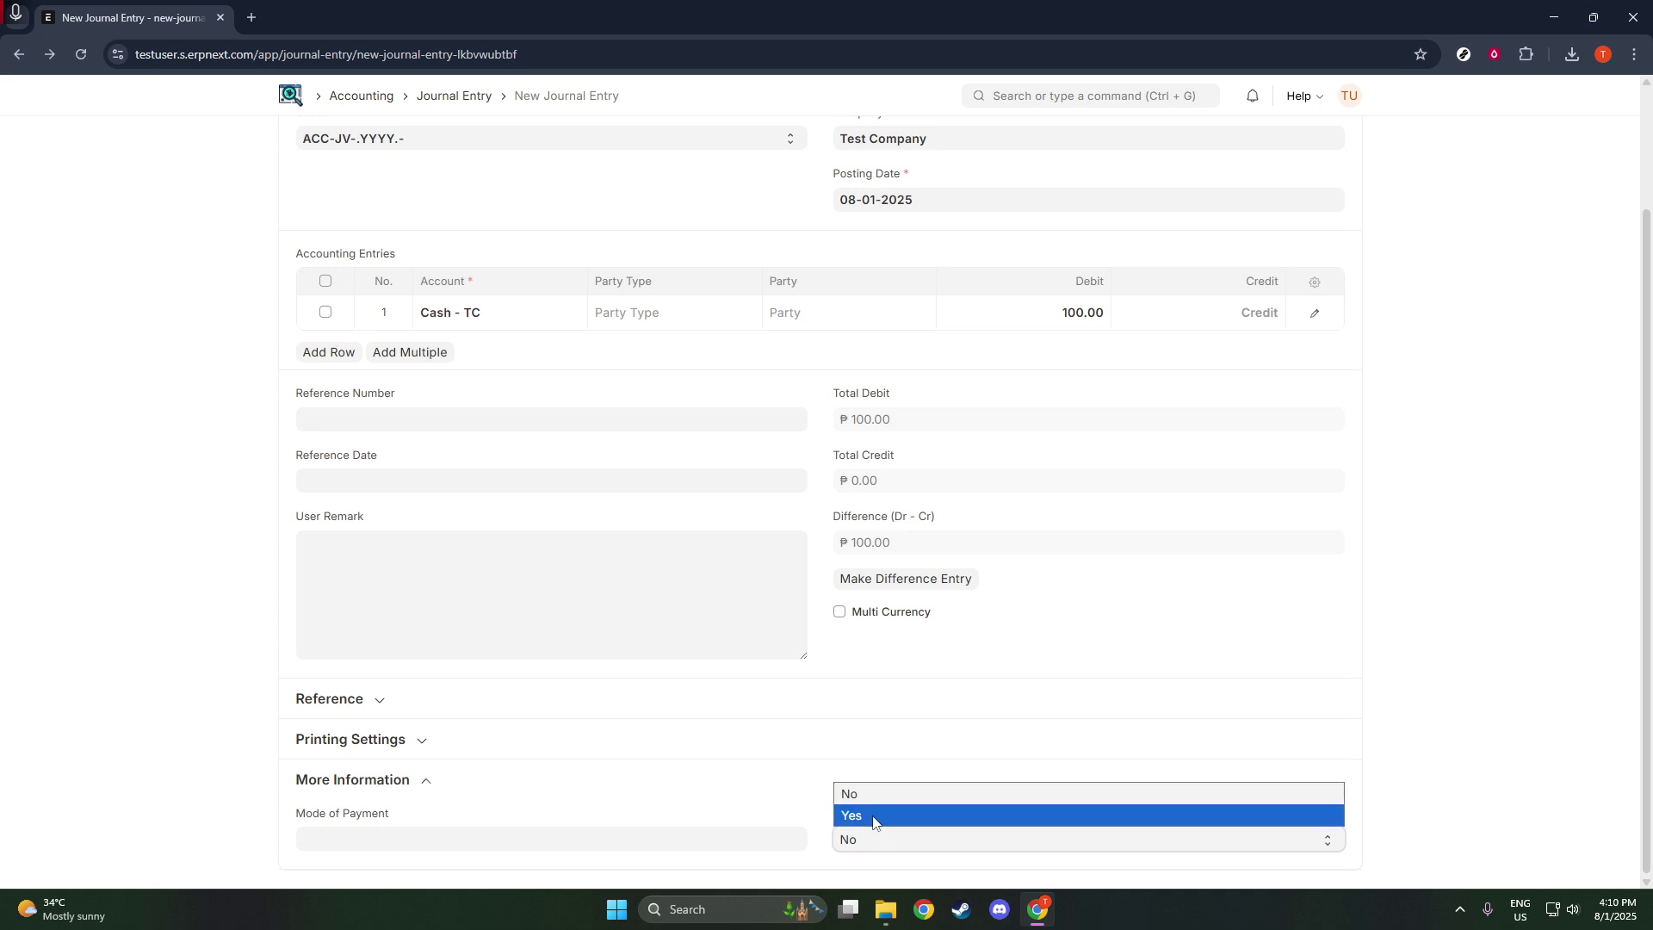
click(872, 816)
- Save the journal entry as a draft, keeping the Cash - TC row without a party type or party
scroll(1287, 627, up, 2)
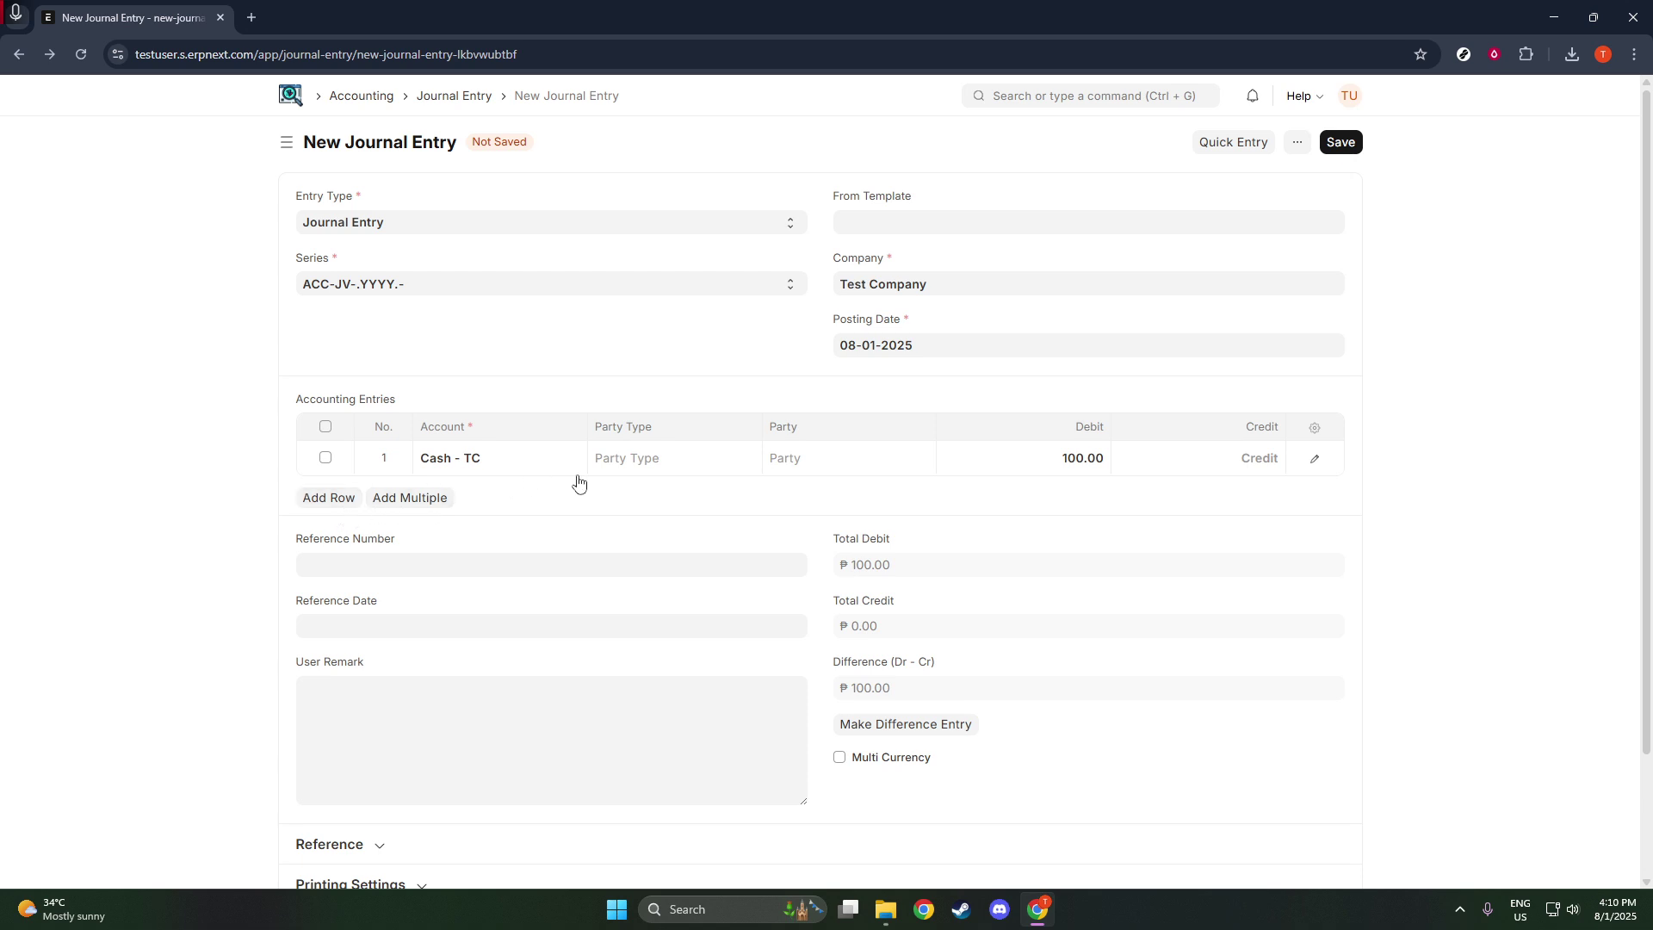
click(641, 468)
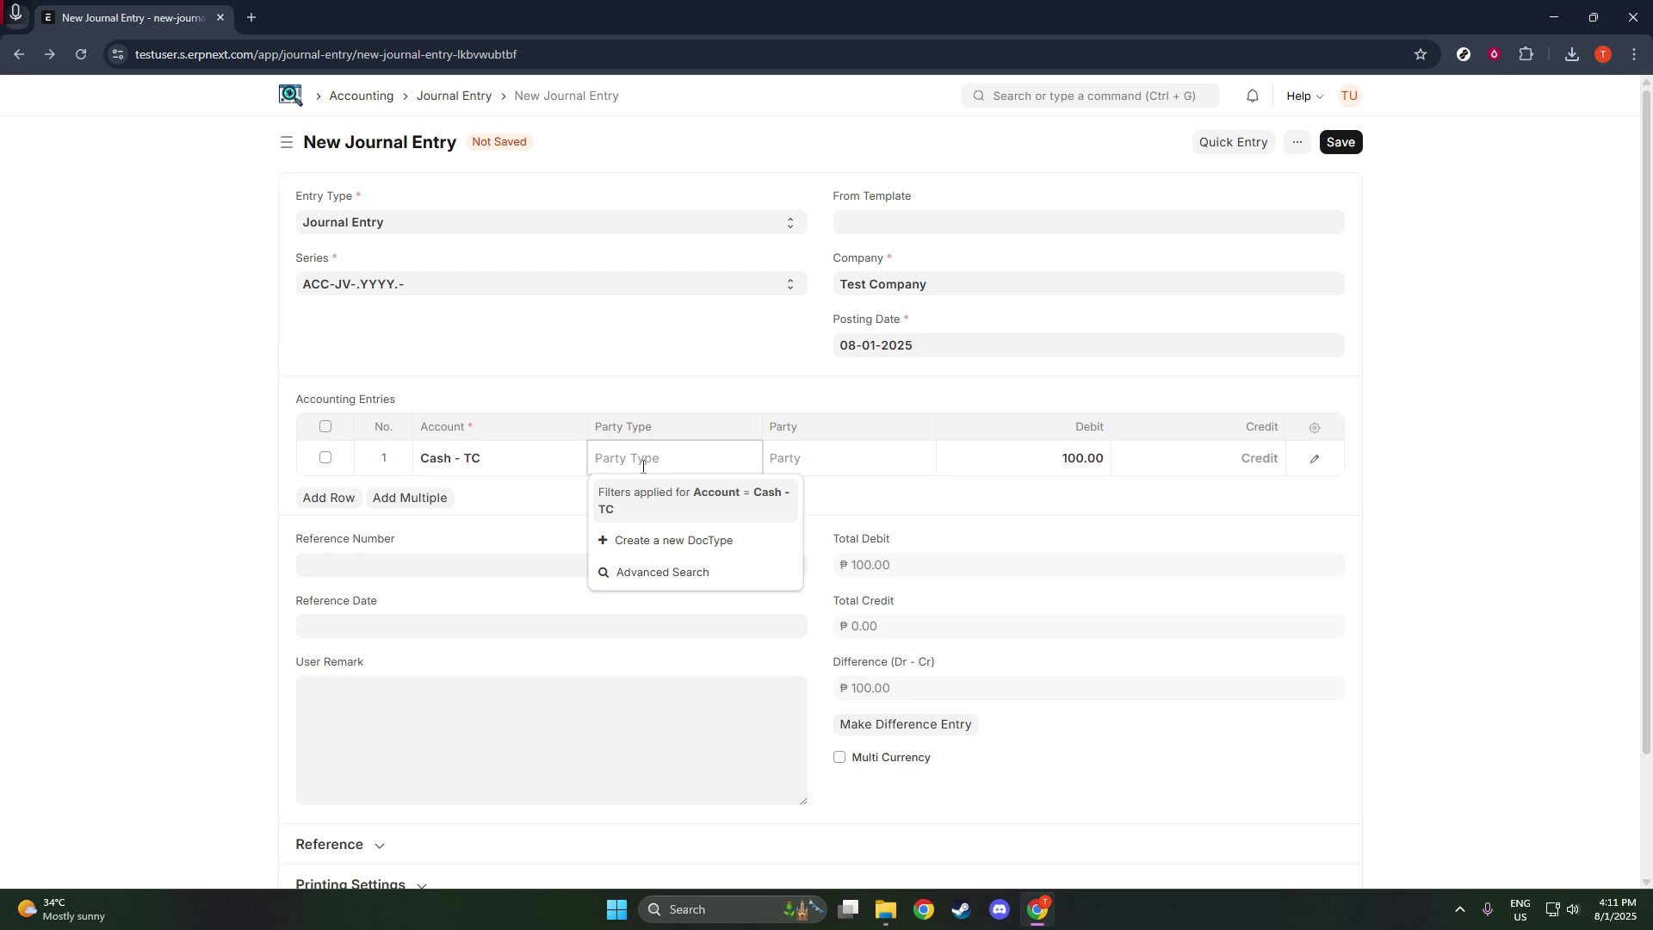
click(818, 457)
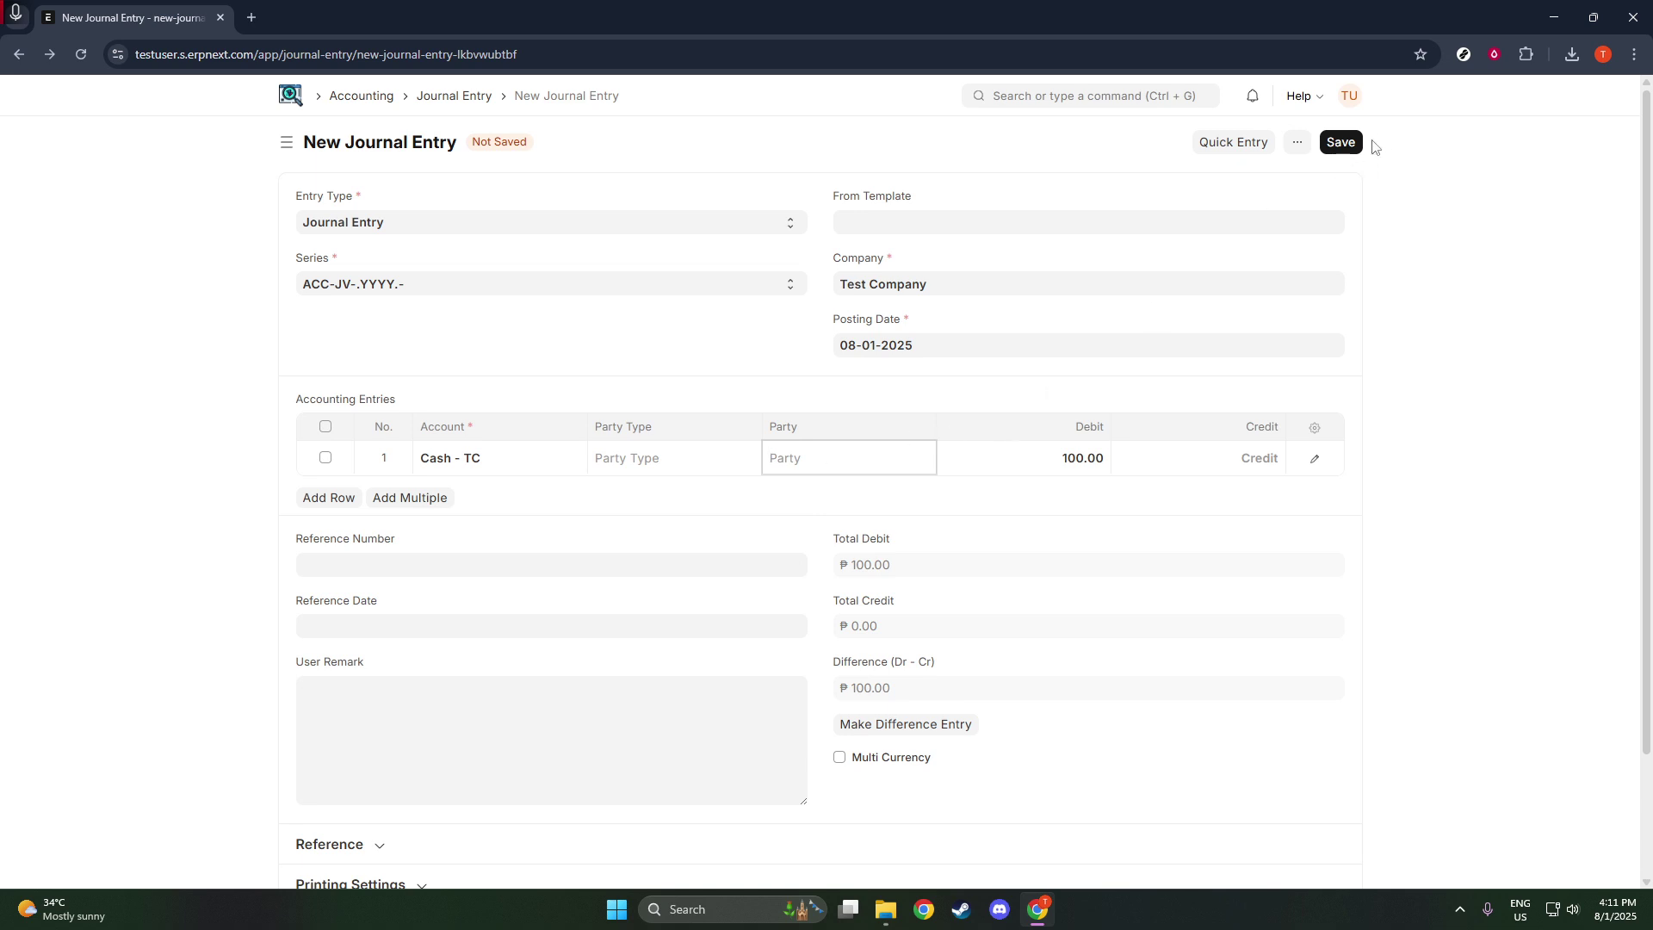
click(1341, 142)
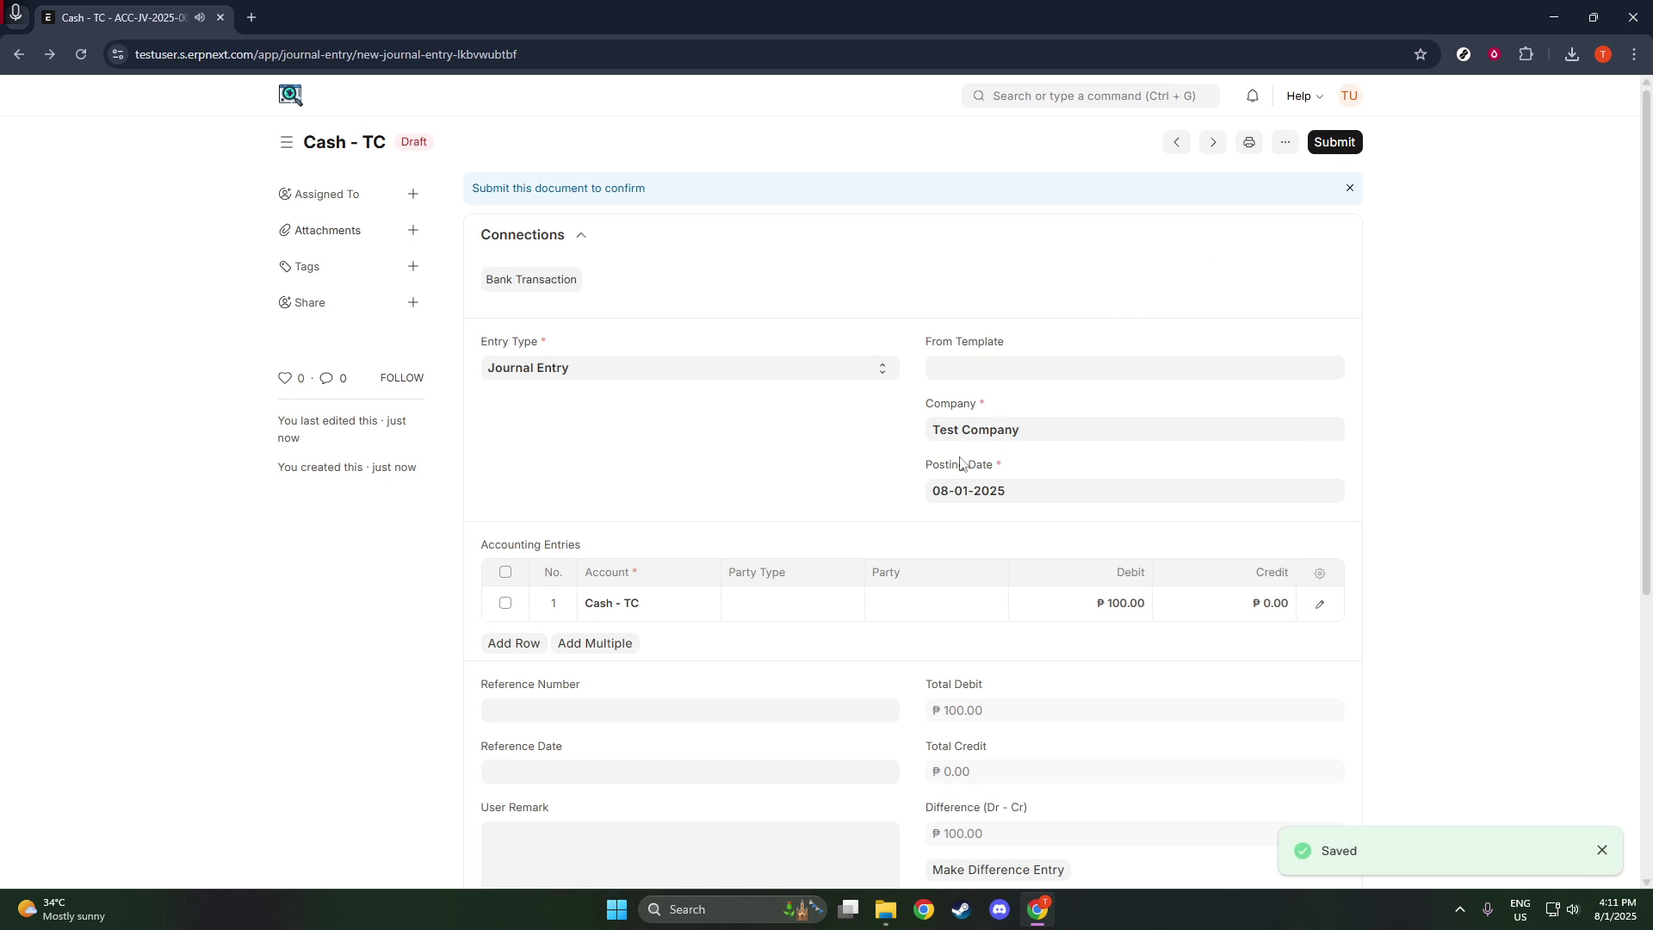
- Generate the balancing difference entry and assign Capital Equipments - TC as its account
scroll(960, 464, down, 1)
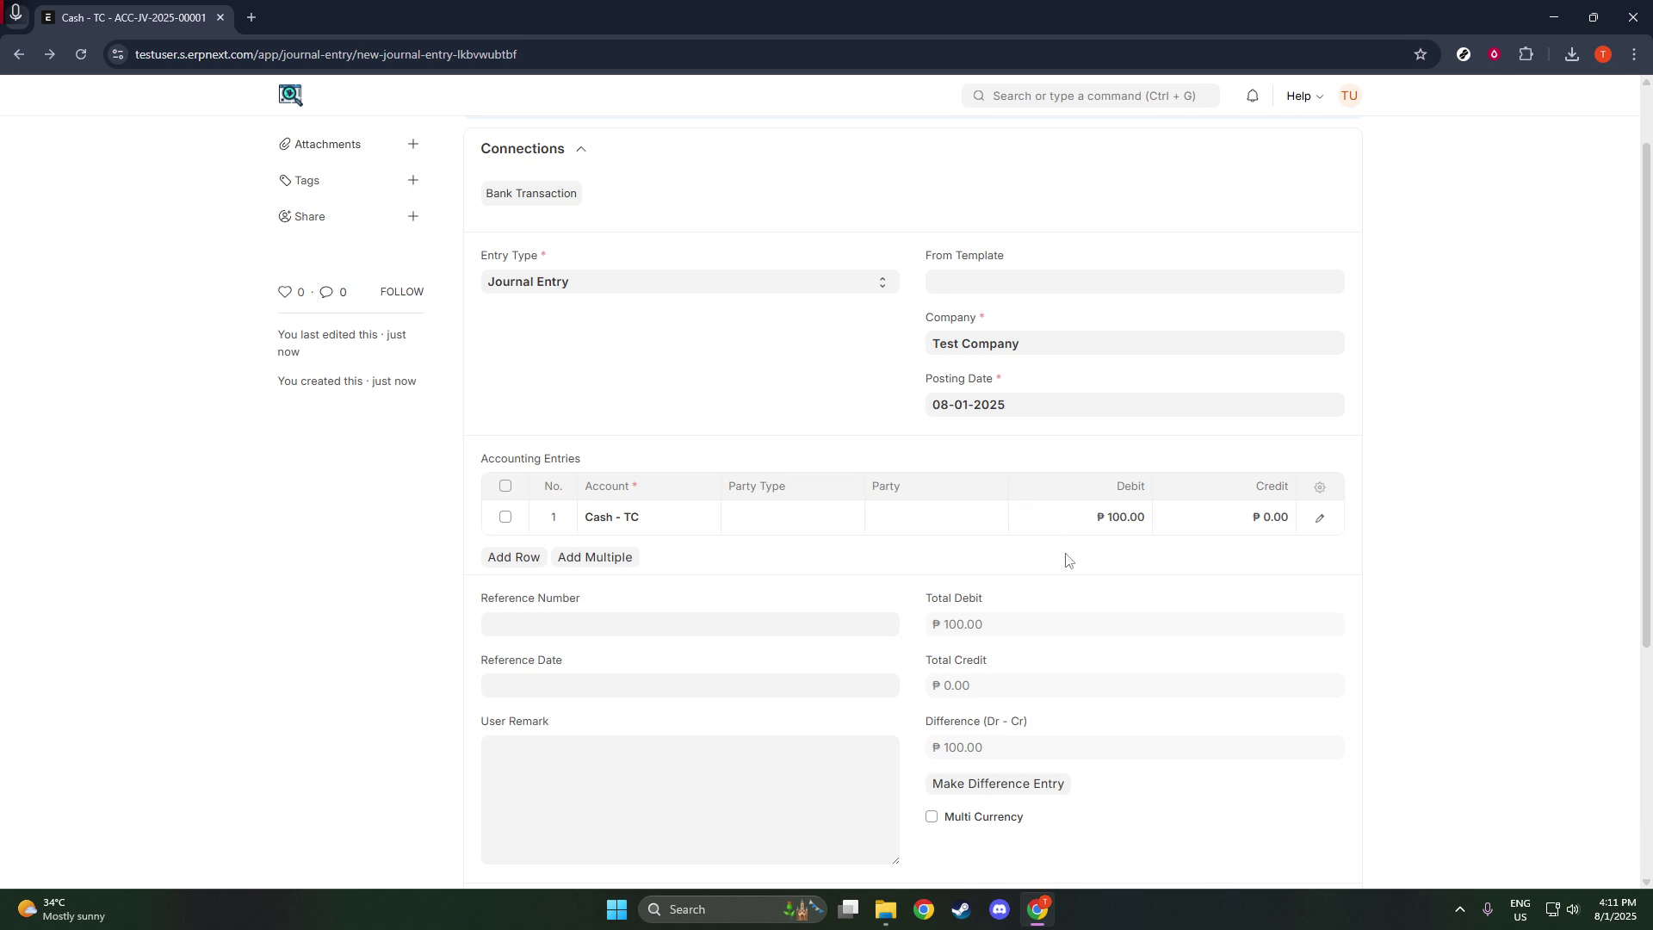
click(1013, 784)
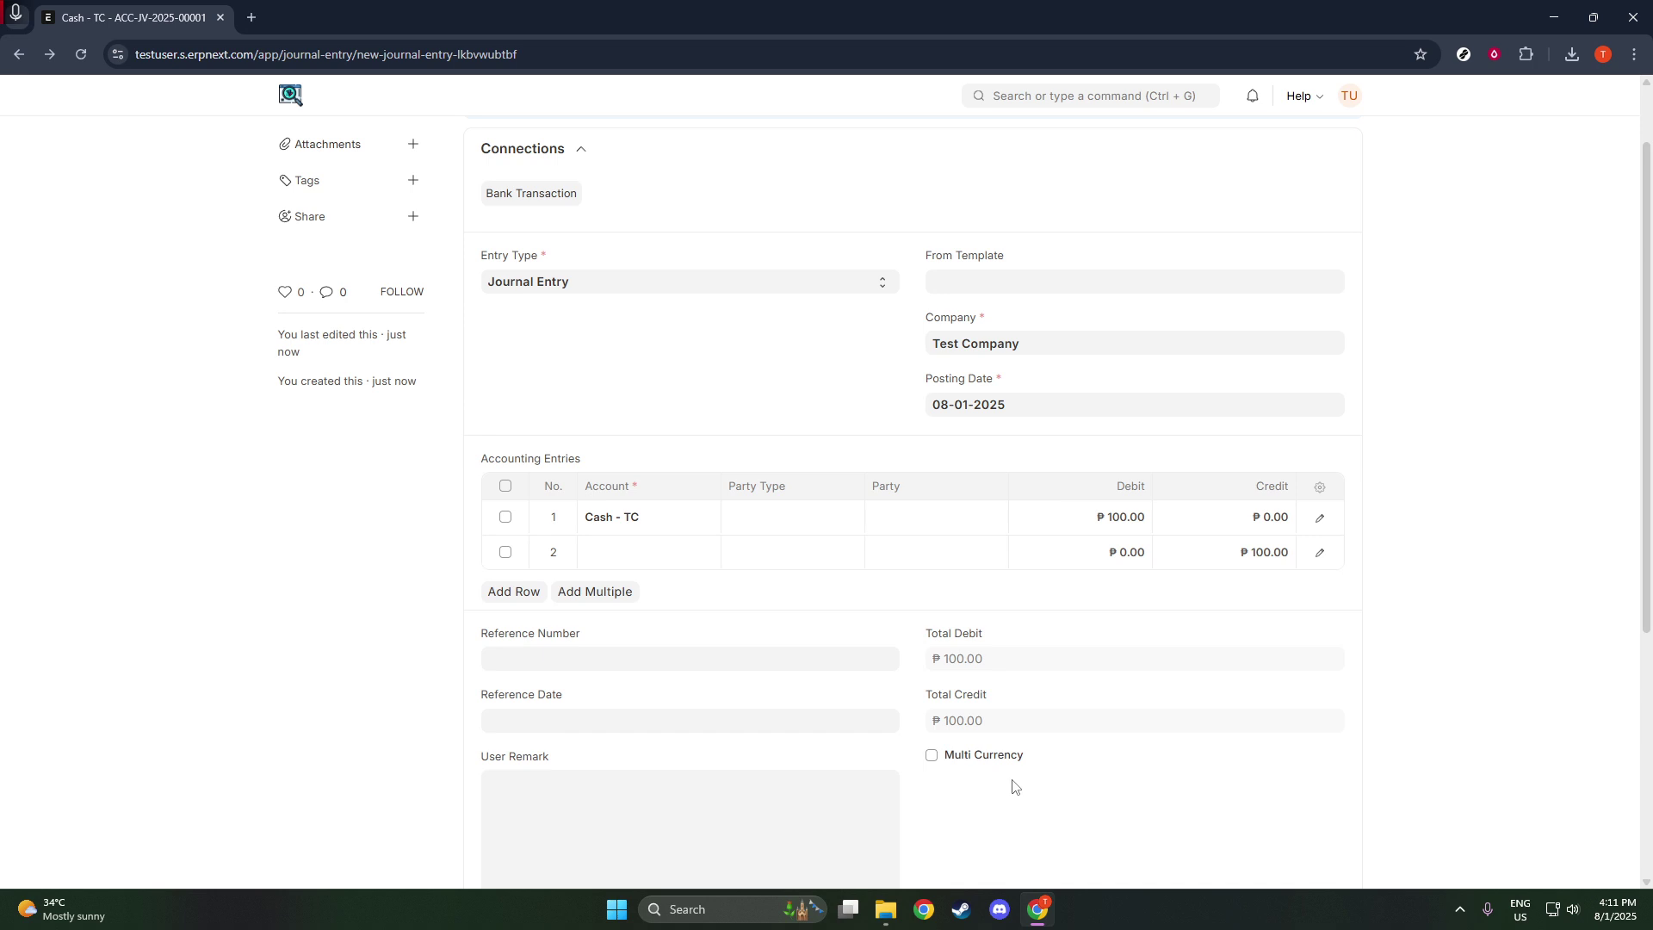
click(668, 537)
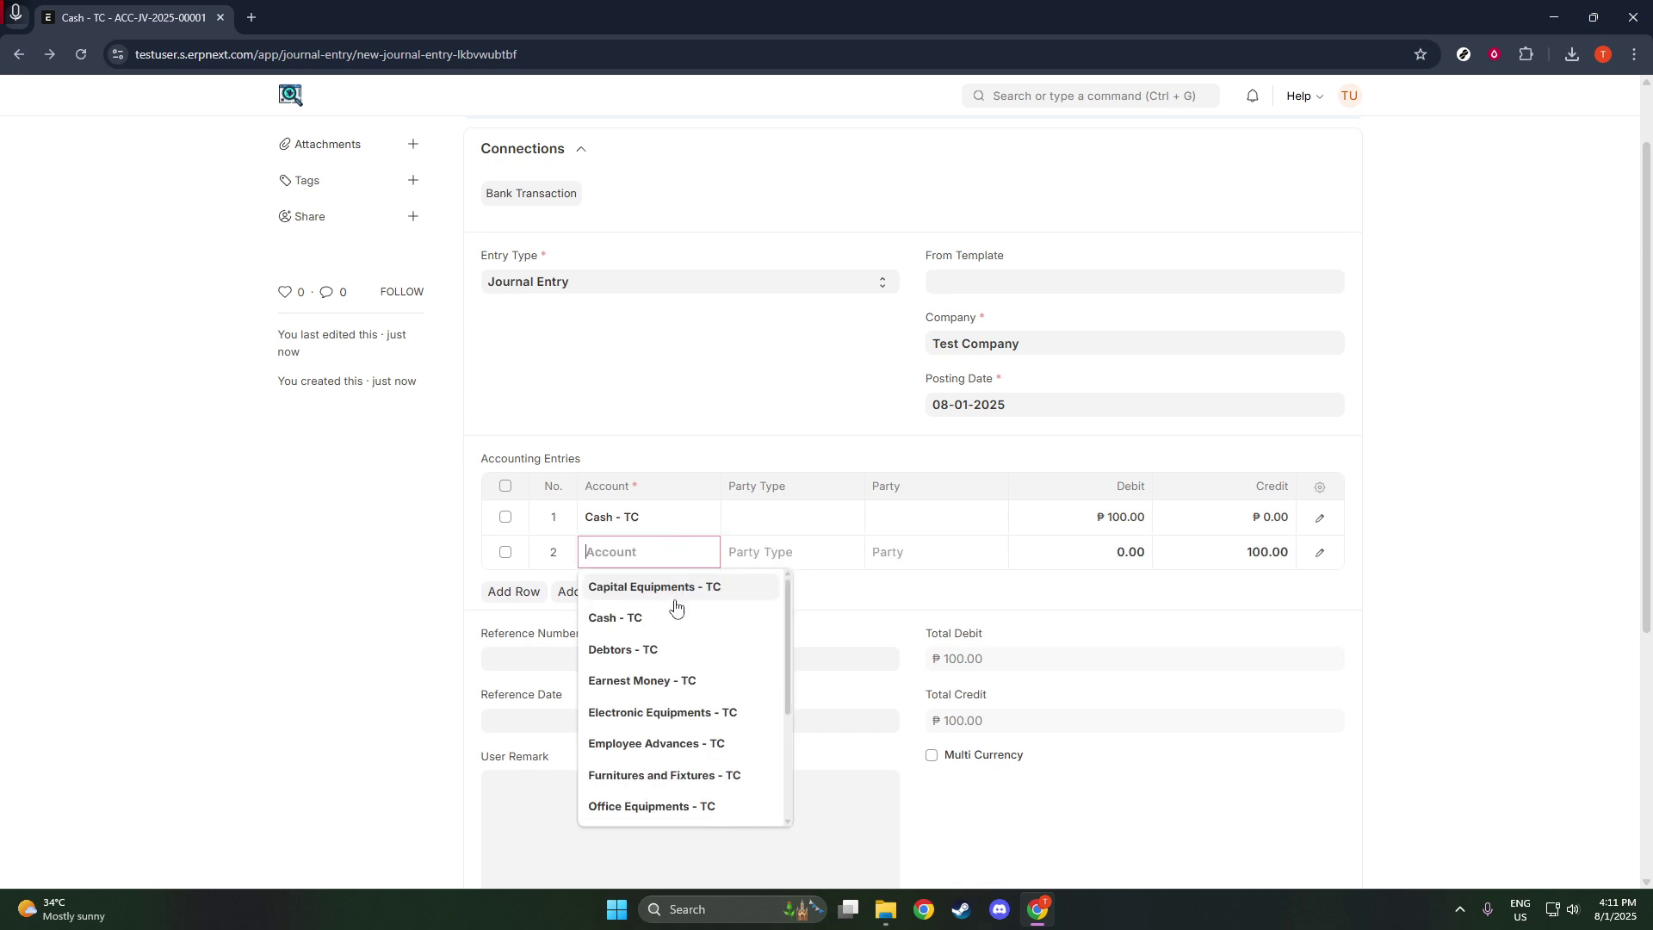
click(675, 593)
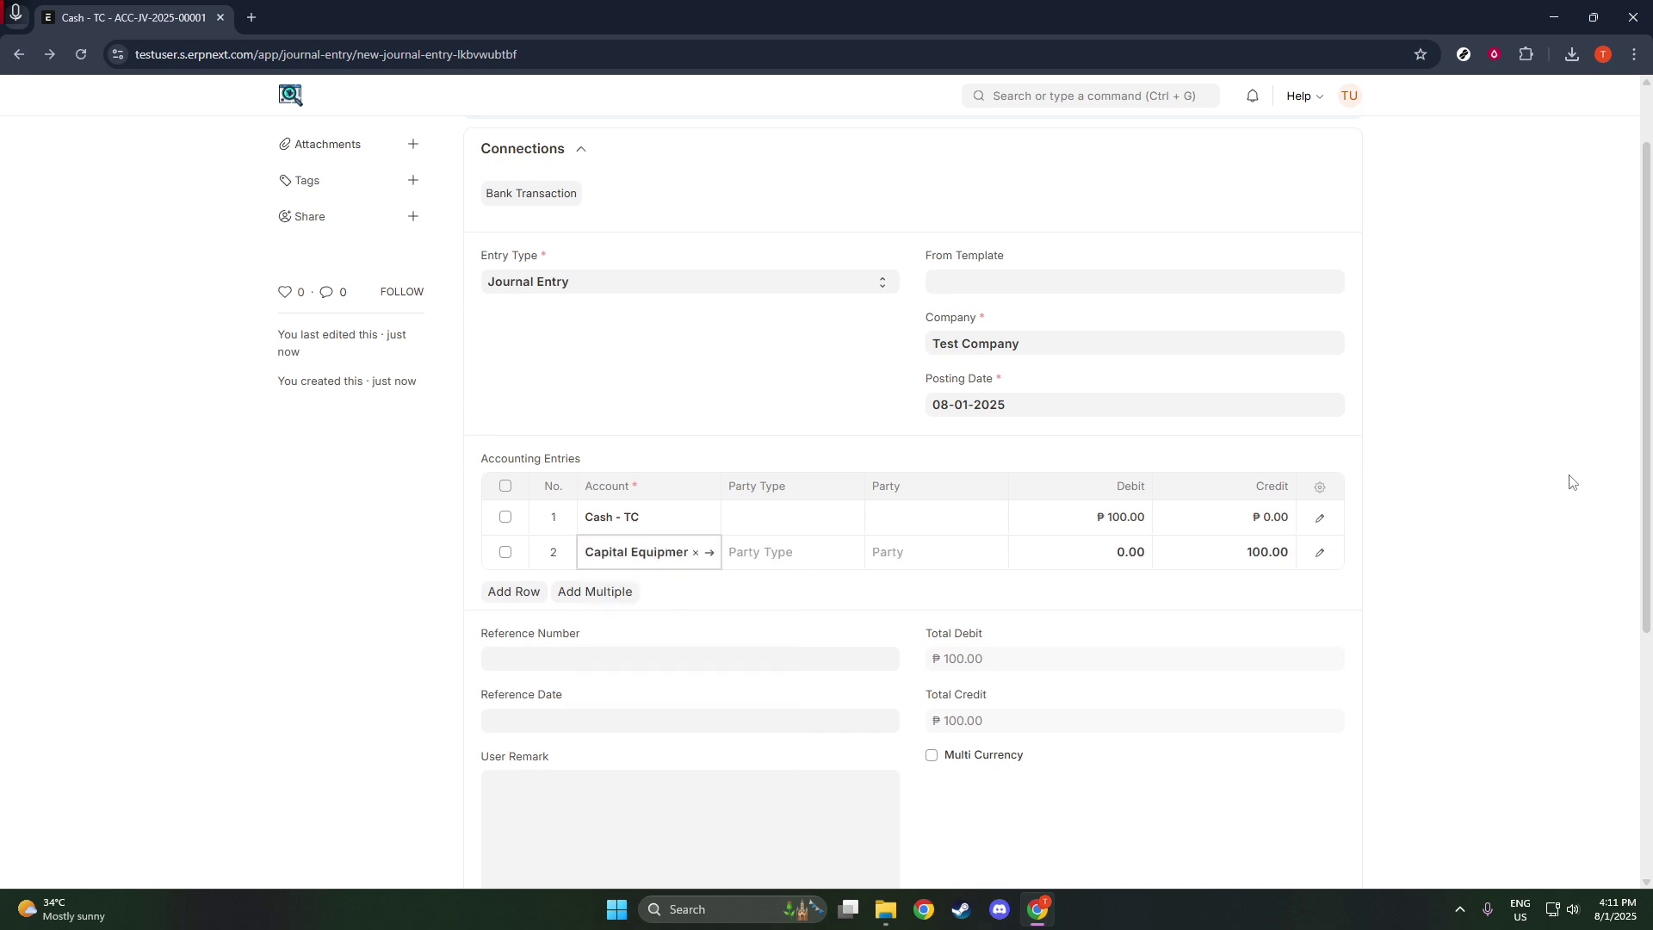